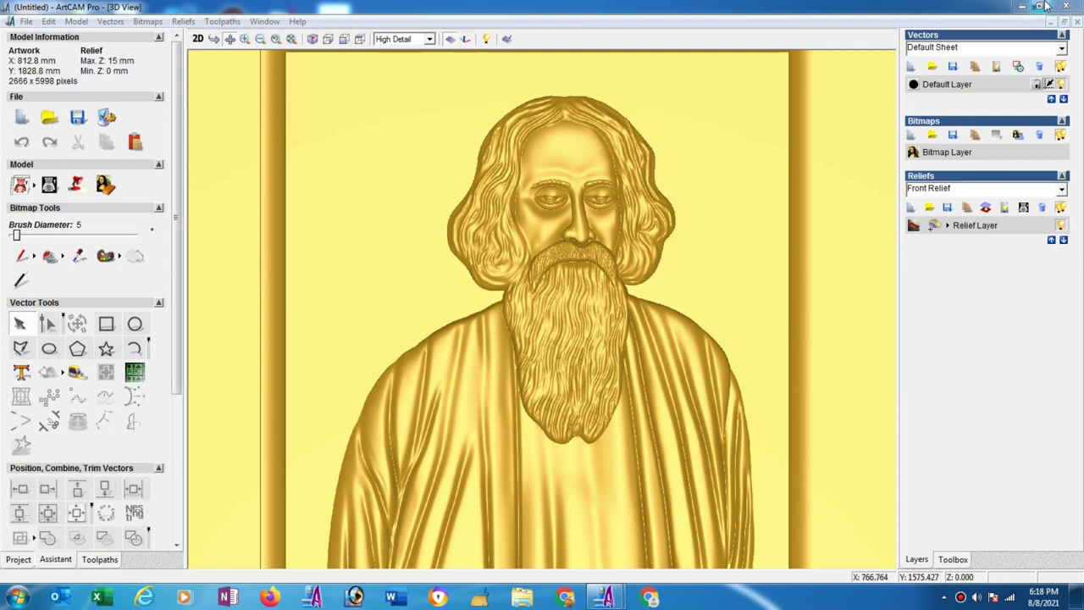
- Close the finished Tagore portrait relief model window
left_click(1075, 21)
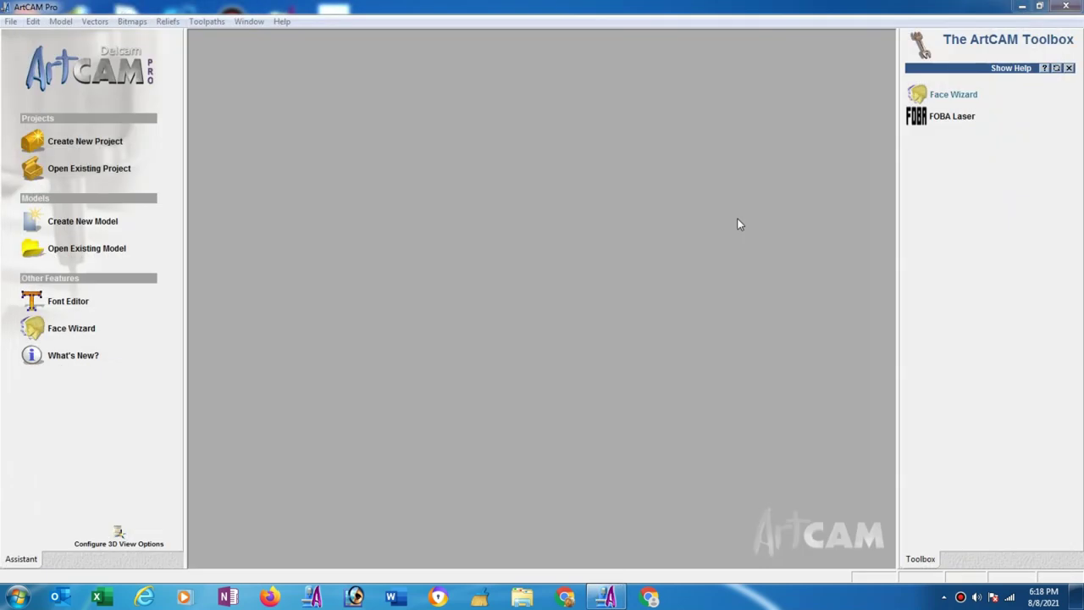
- Create a new model 32 inches wide by 72 inches high
left_click(91, 226)
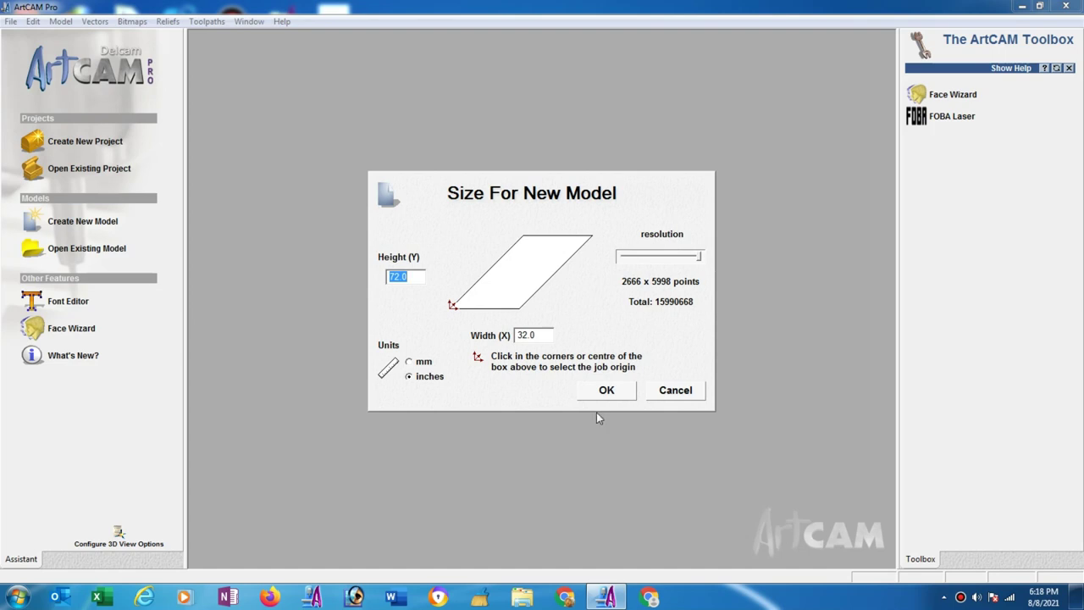
left_click(606, 391)
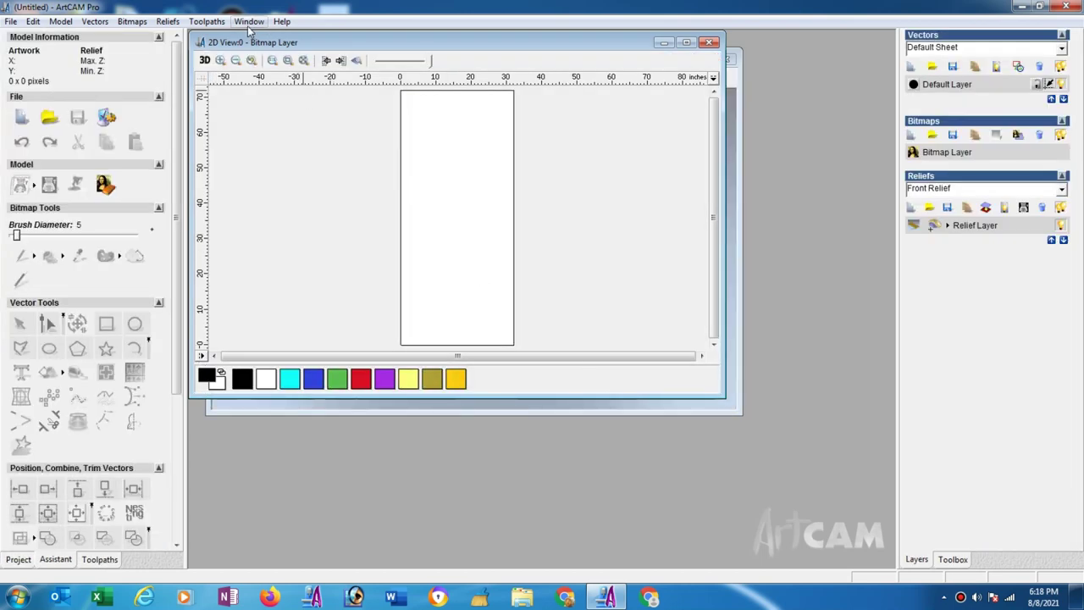
- Tile the 2D and 3D views vertically to show the blank plate side by side
left_click(249, 22)
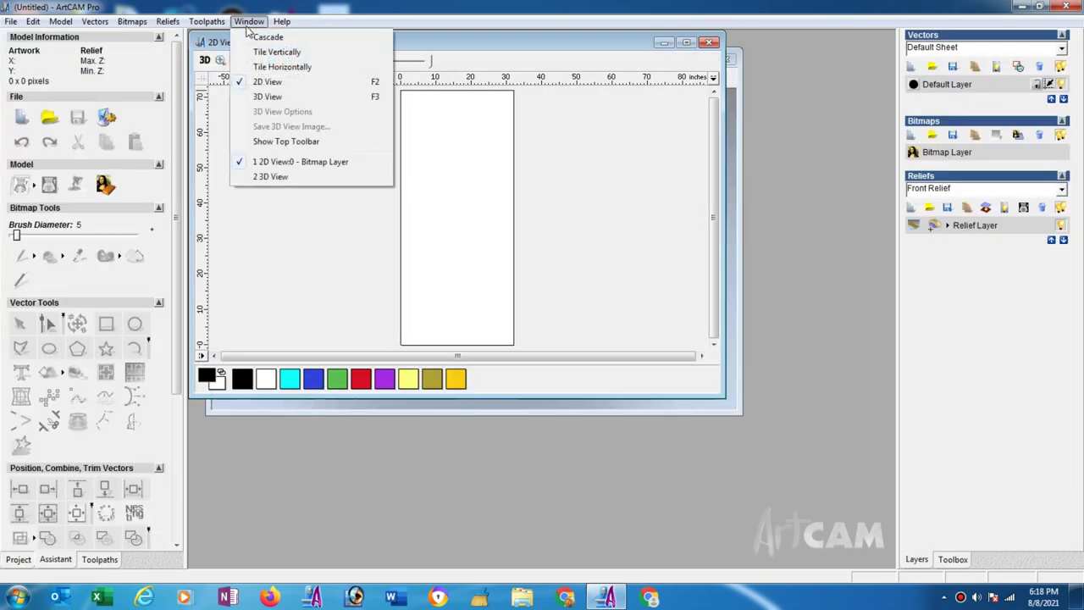
left_click(267, 52)
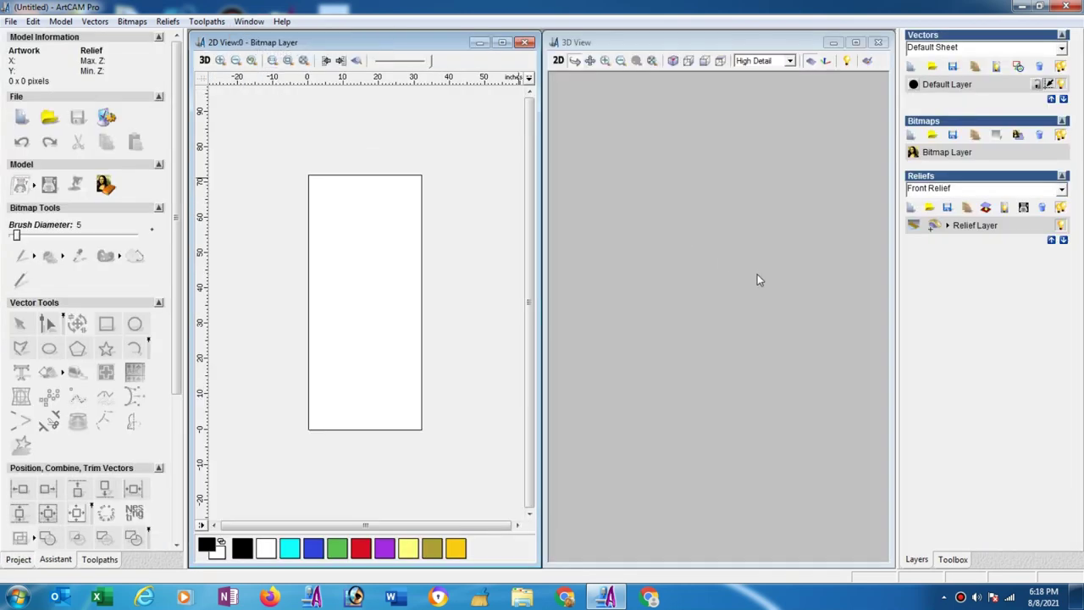
mouse_move(766, 317)
left_mouse_down()
mouse_move(700, 339)
mouse_move(710, 257)
mouse_move(762, 249)
mouse_move(753, 313)
mouse_move(774, 411)
mouse_move(779, 349)
mouse_move(753, 346)
left_mouse_up()
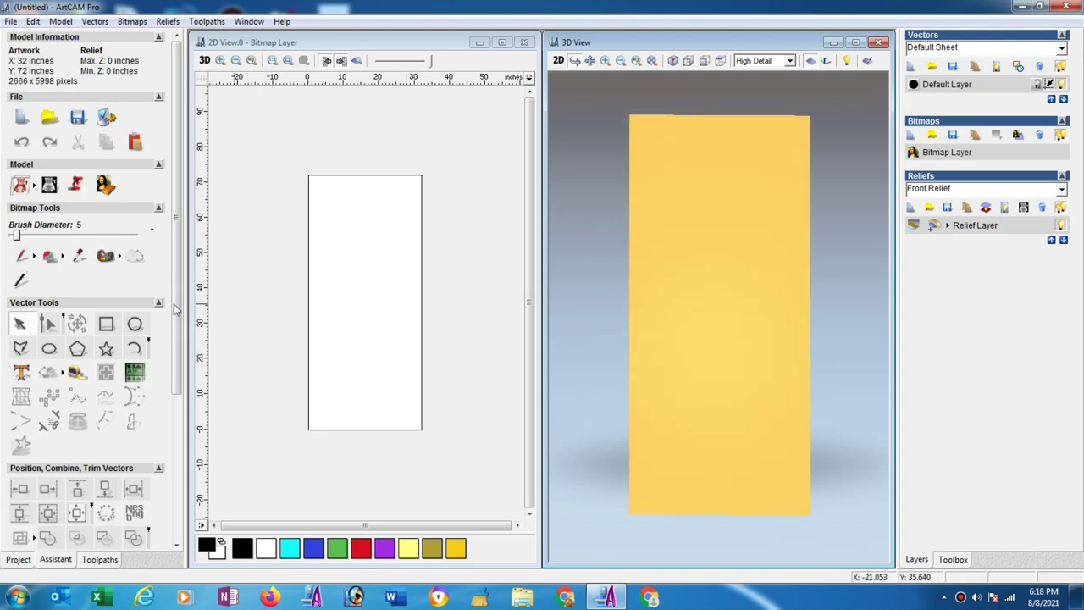
- Draw a 32 by 72 inch rectangle and align it onto the model boundary
left_click(105, 325)
left_click_drag(333, 213, 452, 421)
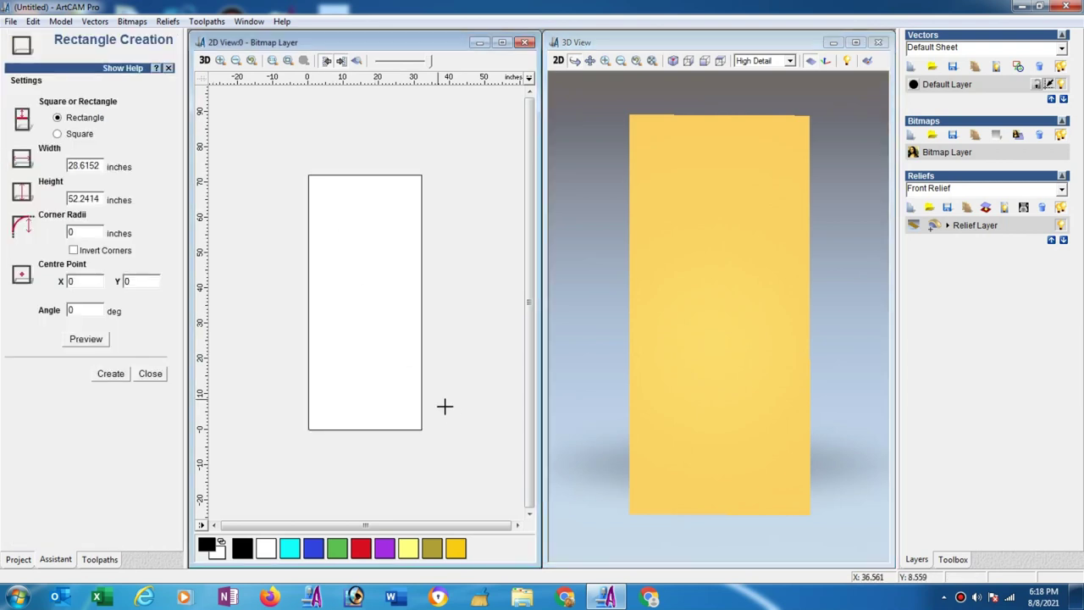
left_click_drag(102, 165, 57, 174)
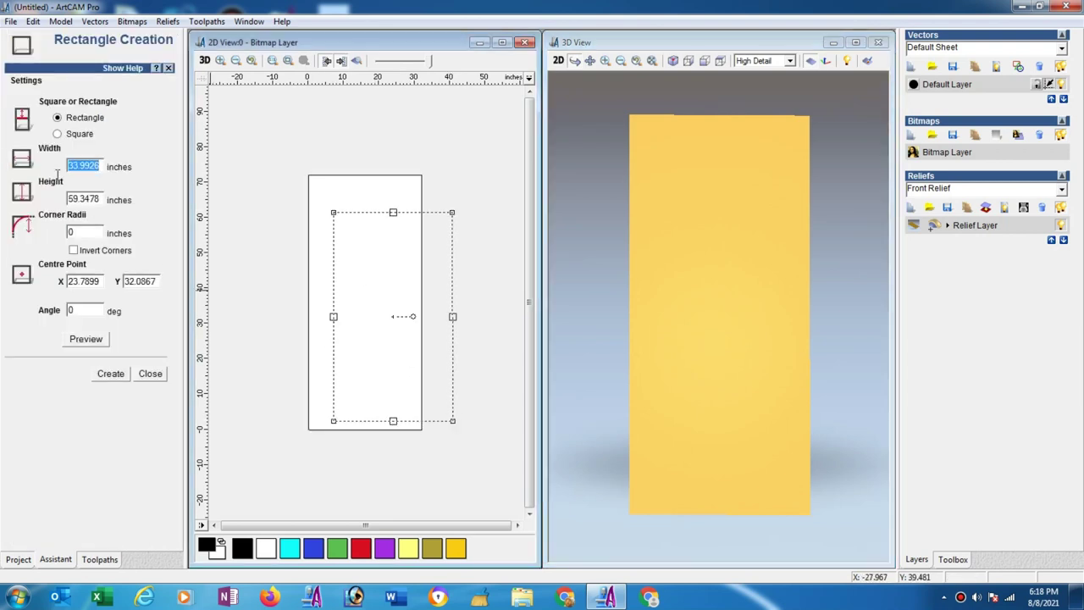
type("32")
left_click_drag(100, 198, 59, 202)
type("72")
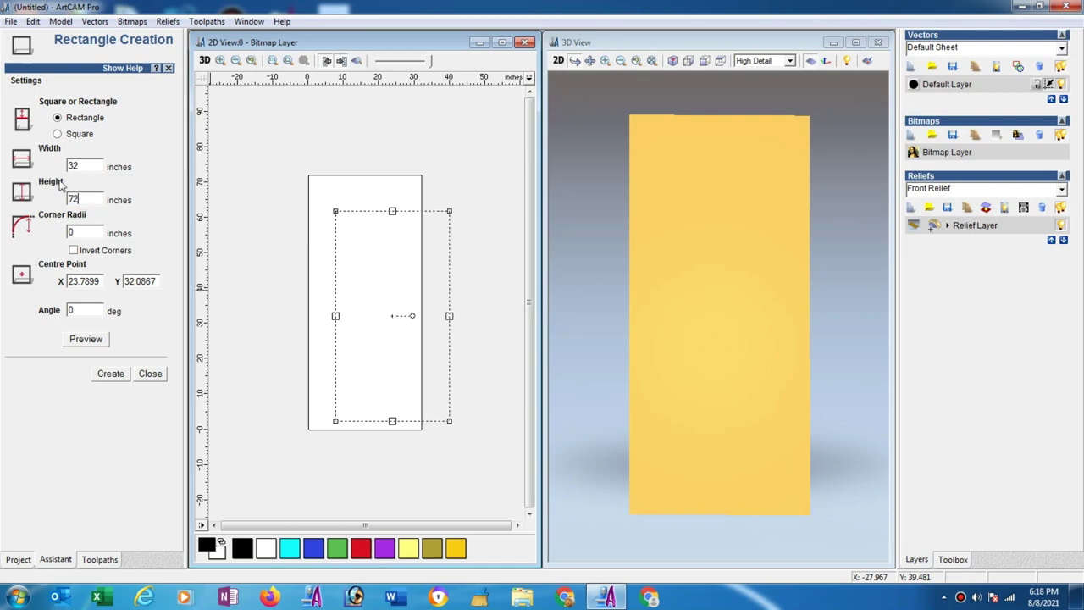
left_click(85, 339)
left_click(110, 374)
left_click(150, 374)
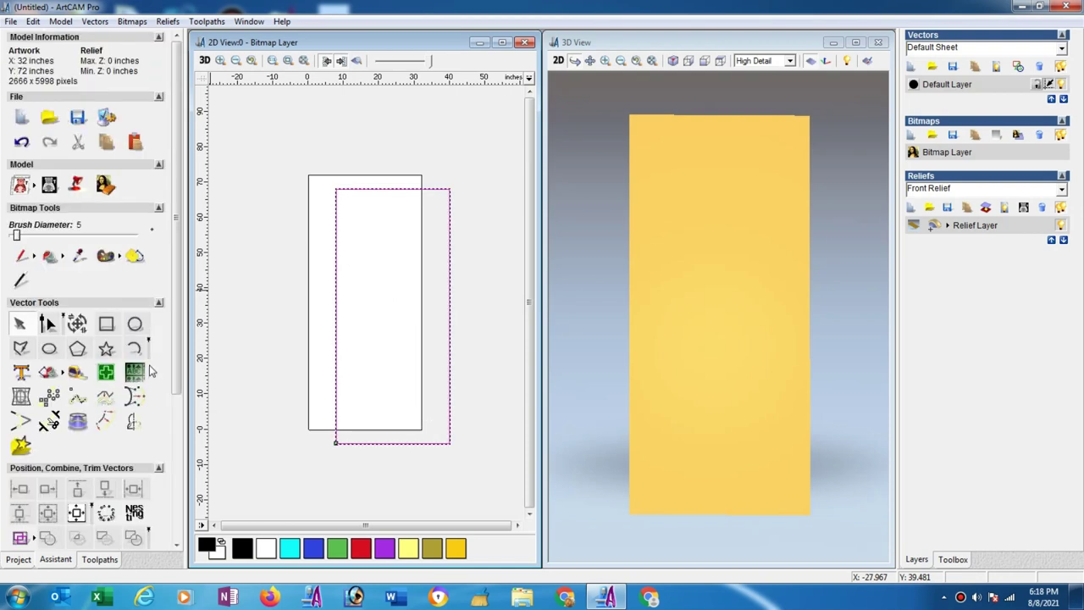
key("F9")
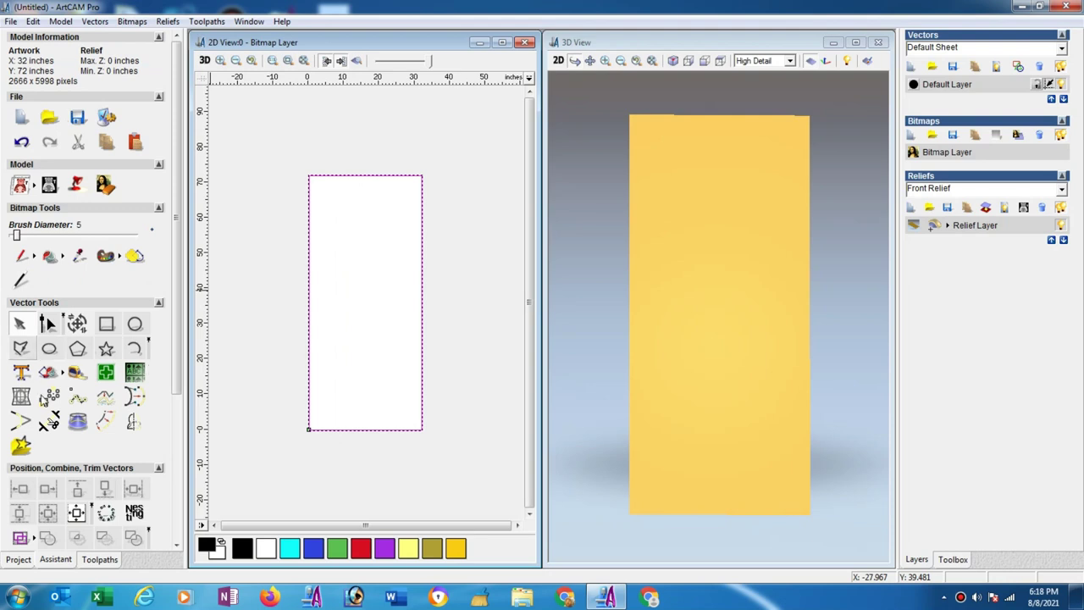
- Offset the outer rectangle 4 inches inwards with sharp corners
left_click(106, 423)
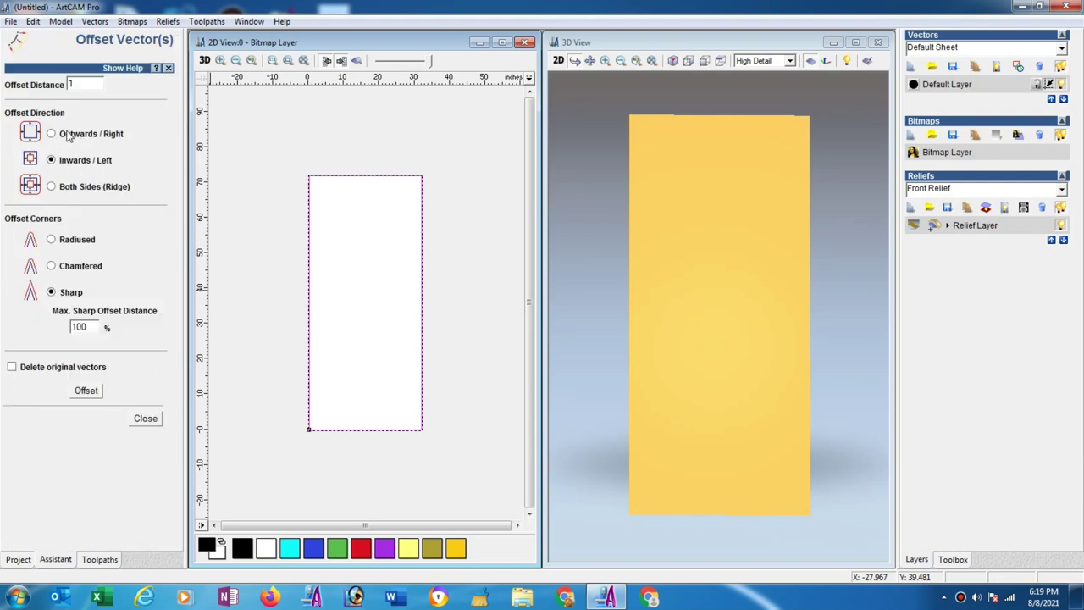
left_click_drag(83, 86, 49, 93)
type("4")
left_click(88, 395)
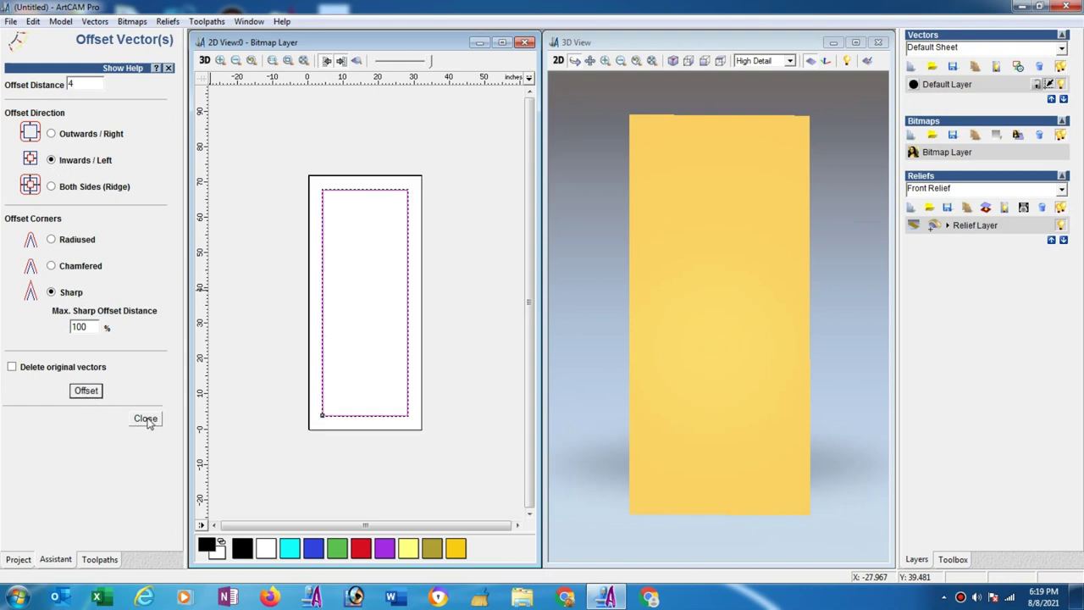
left_click(146, 420)
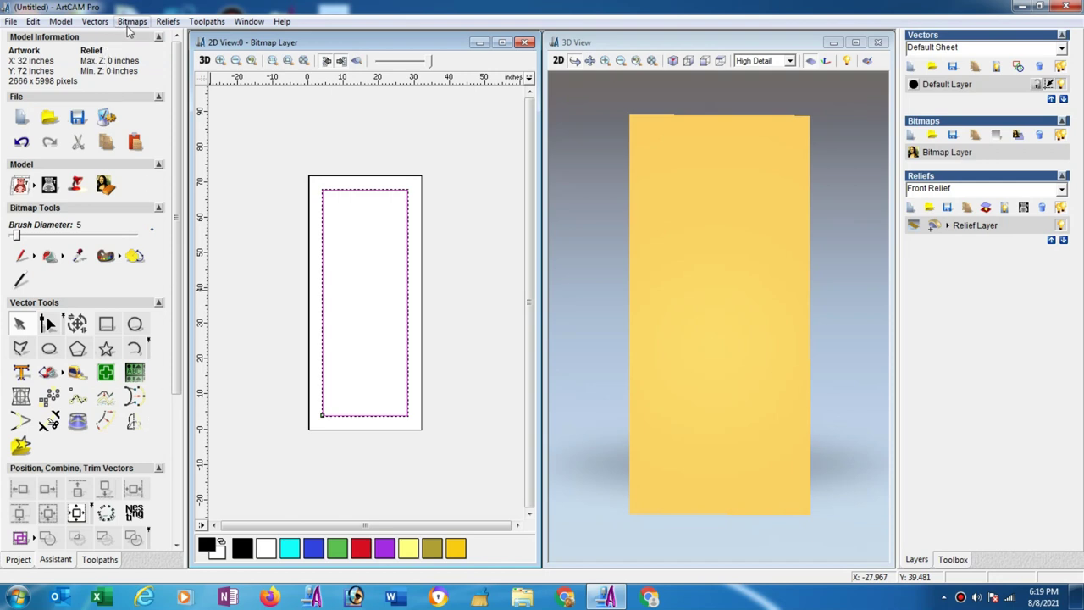
- Load the '3d 15mm rabindranath thakur' relief layer from the Desktop
left_click(170, 22)
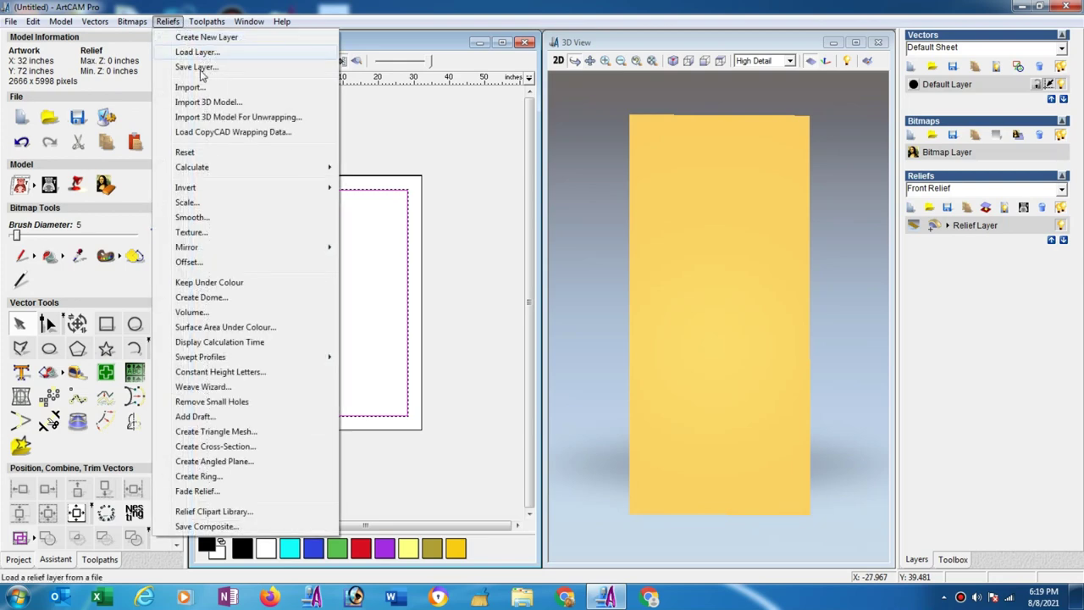
left_click(206, 87)
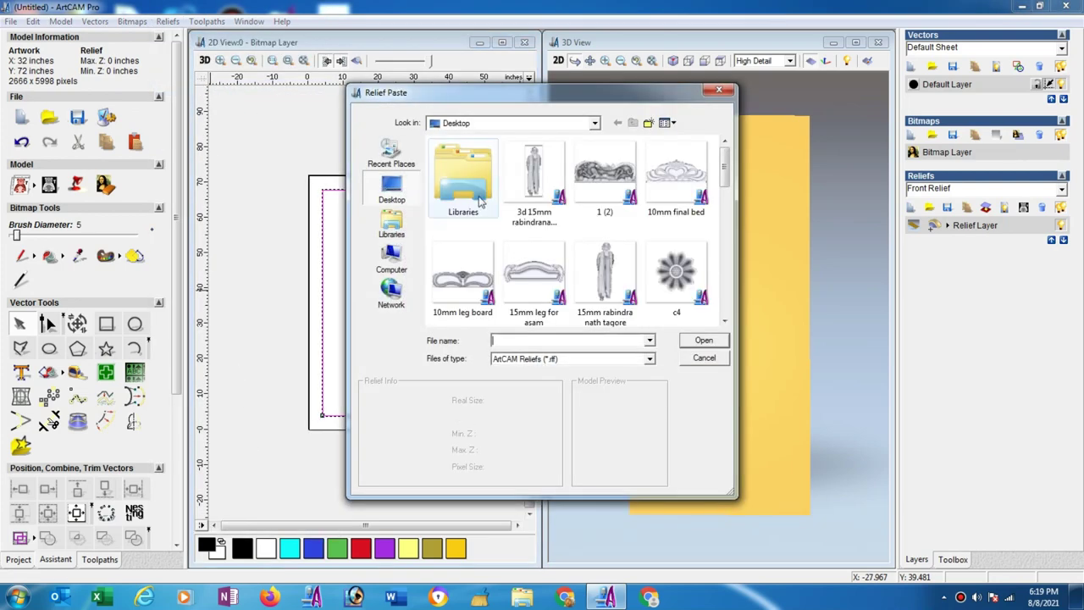
left_click(530, 183)
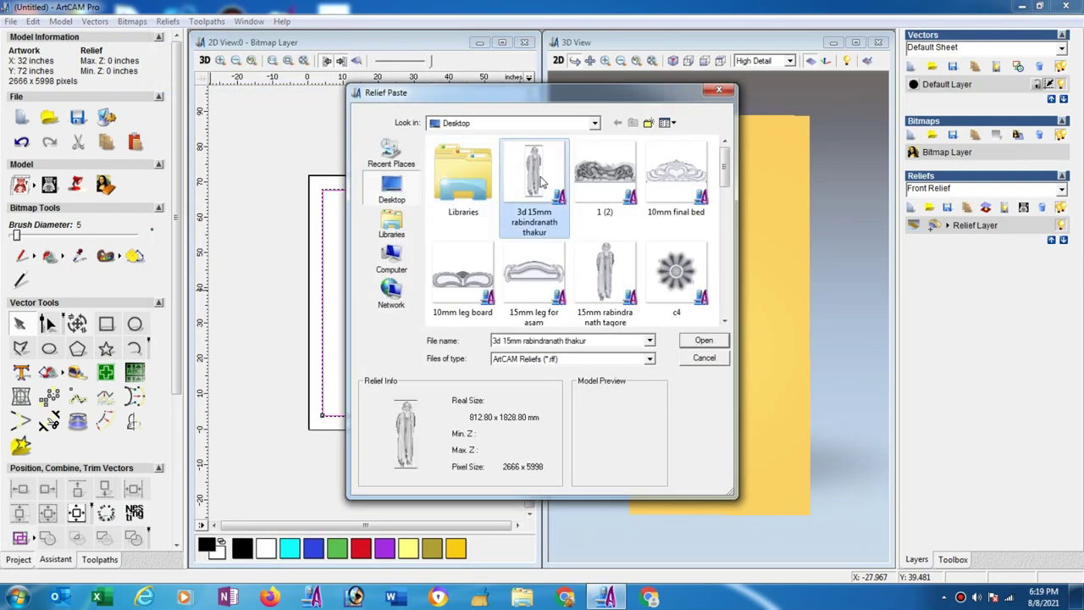
left_click(703, 342)
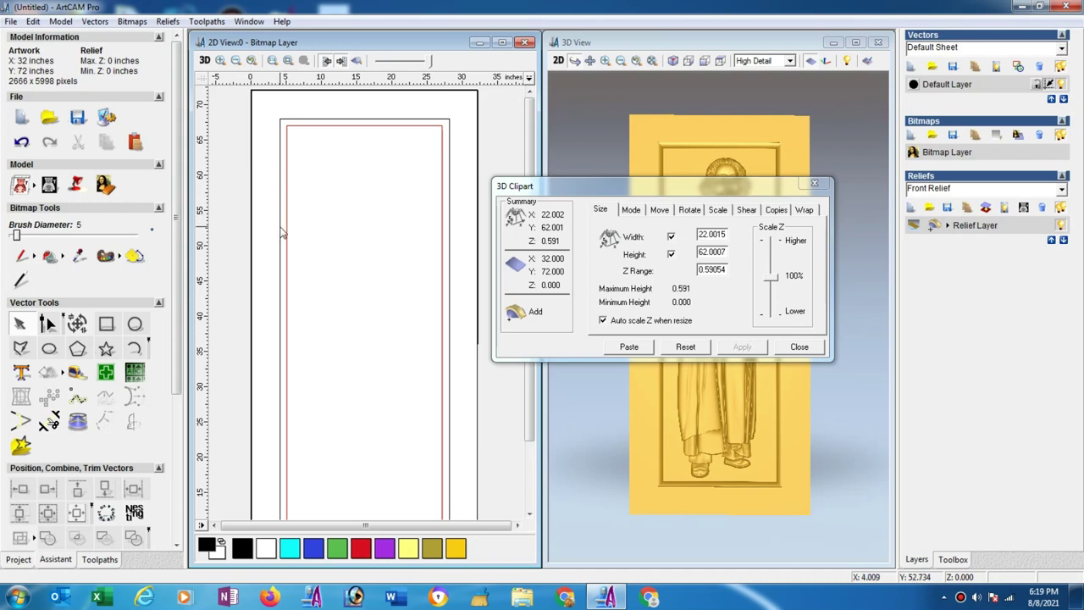
- Resize the Tagore clipart relief to 24 by 64 inches
left_click(282, 233)
left_click(83, 326)
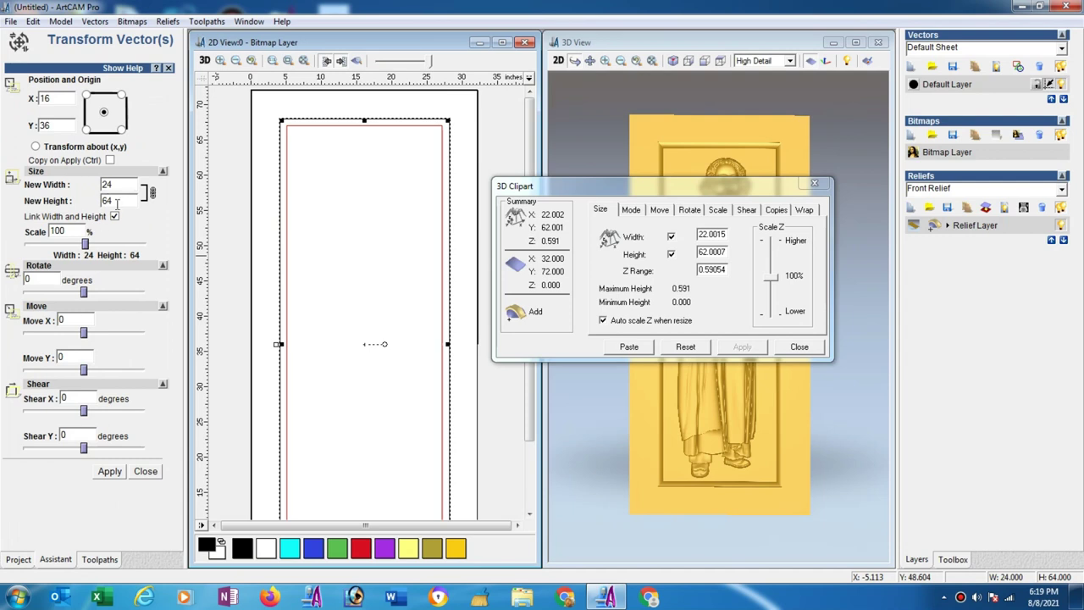
left_click(146, 471)
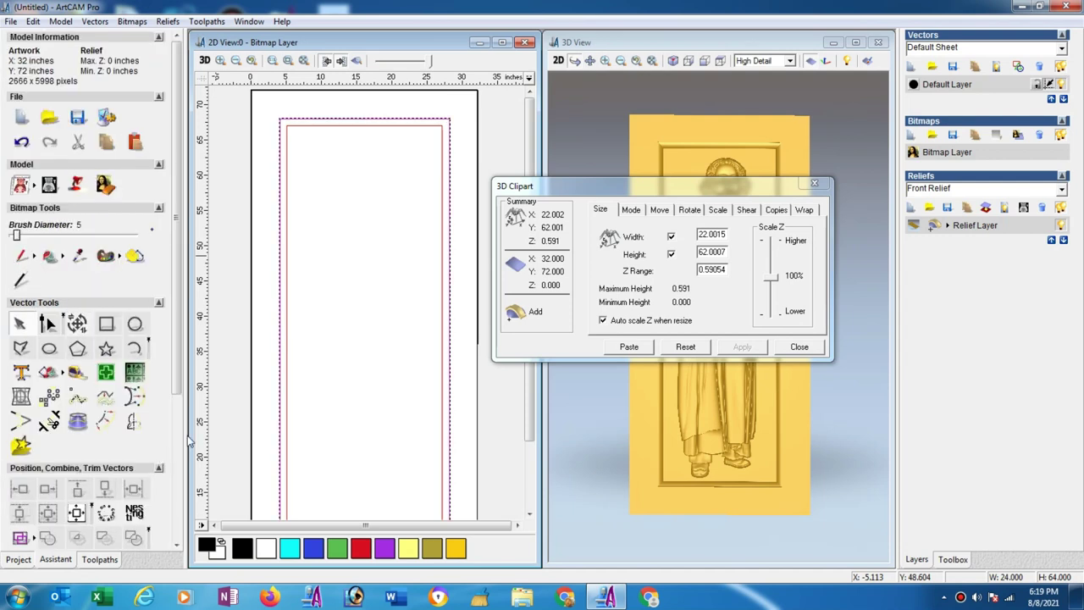
left_click(287, 366)
left_click_drag(724, 235, 625, 248)
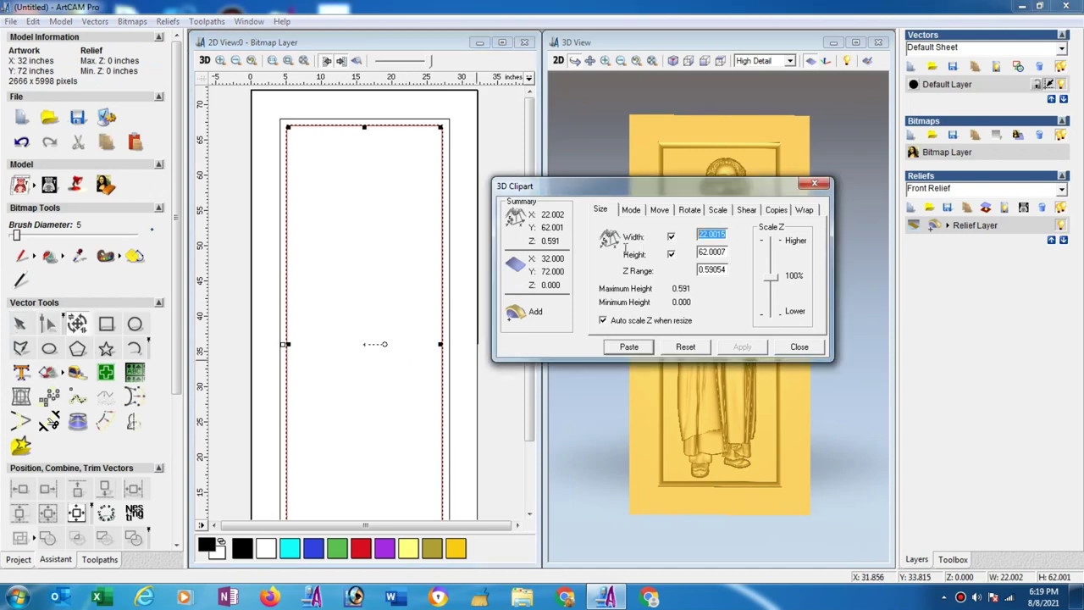
type("24")
key("Tab")
type("6")
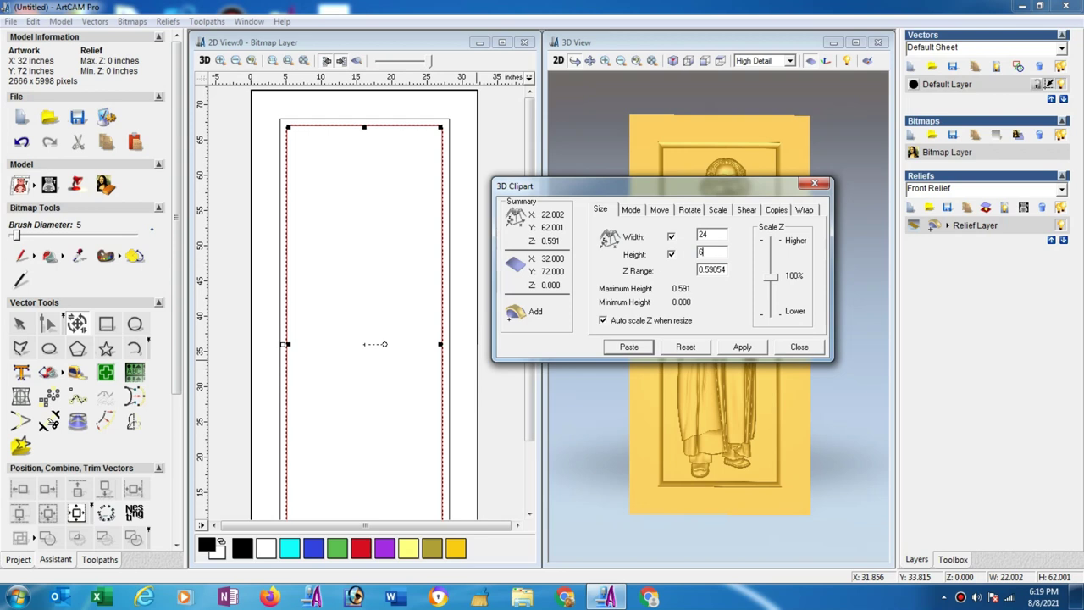
left_click(743, 348)
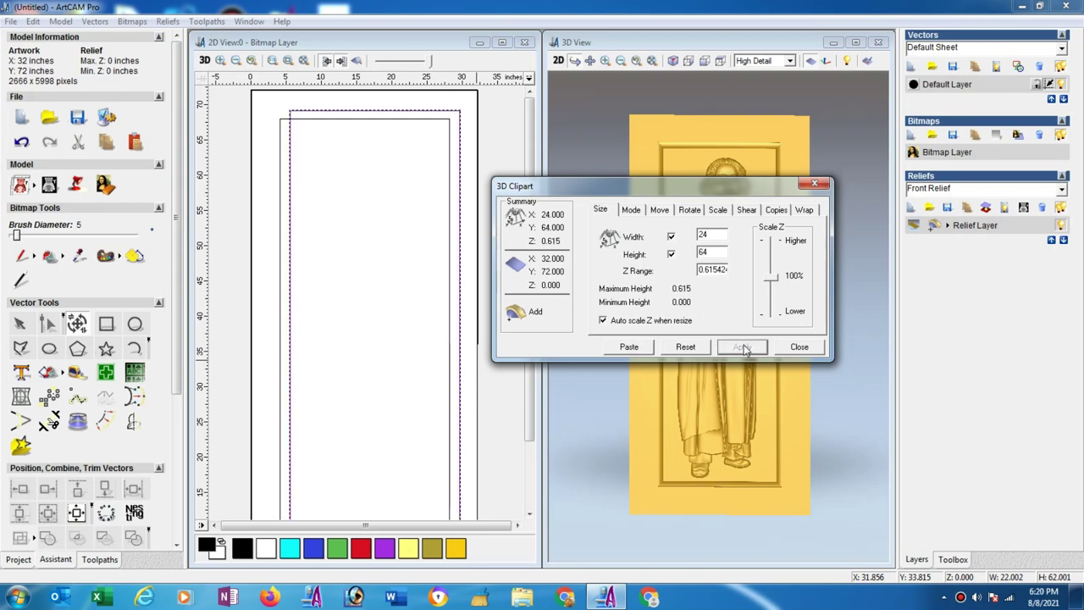
- Position the clipart outline inside the inner rectangle and paste the figure relief
left_click(460, 154)
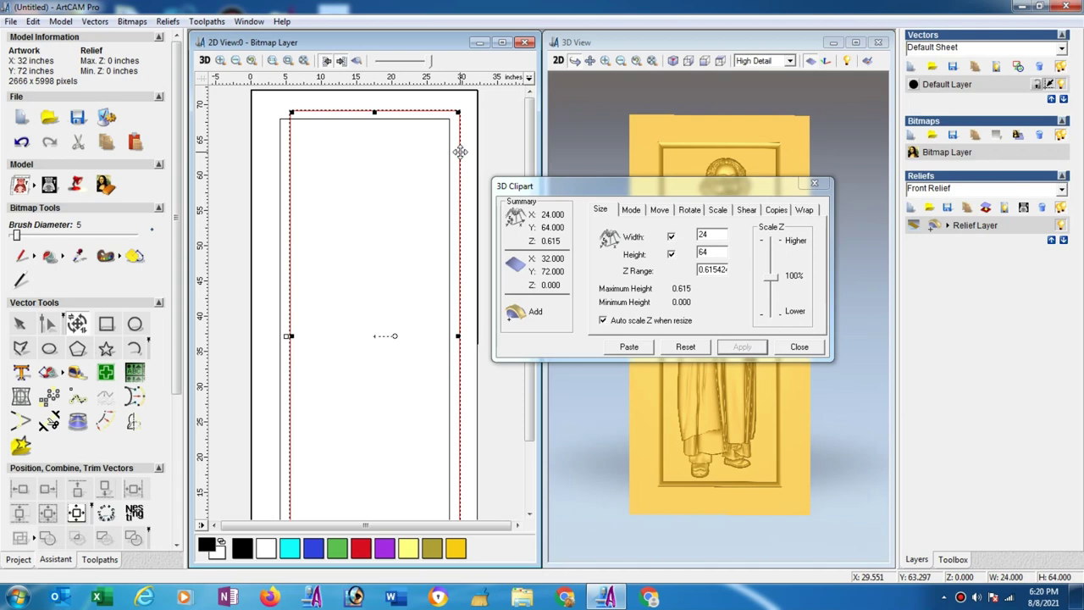
left_click(464, 174)
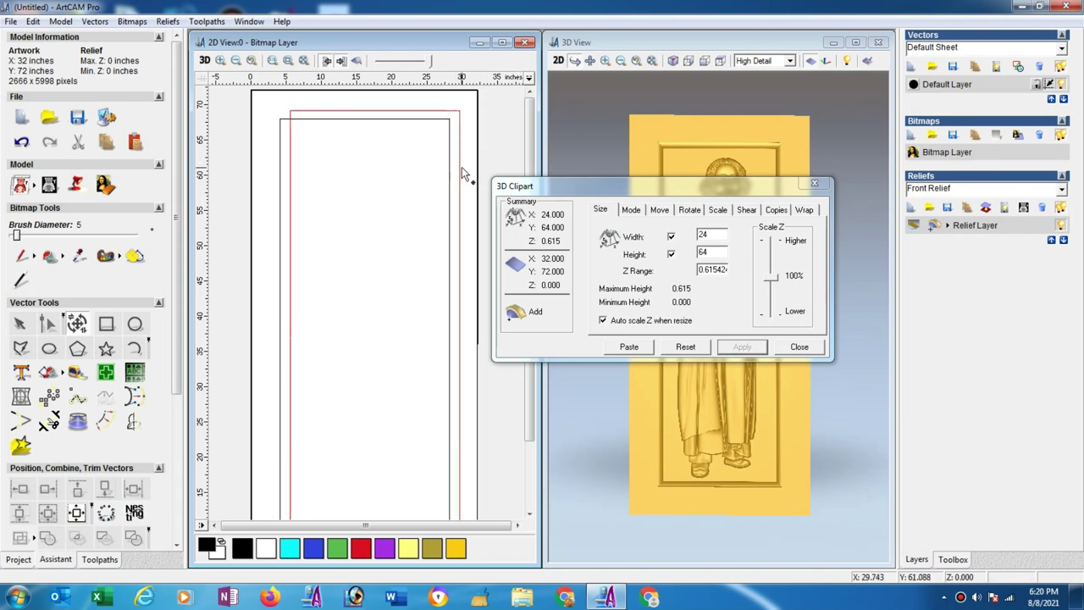
left_click(459, 167)
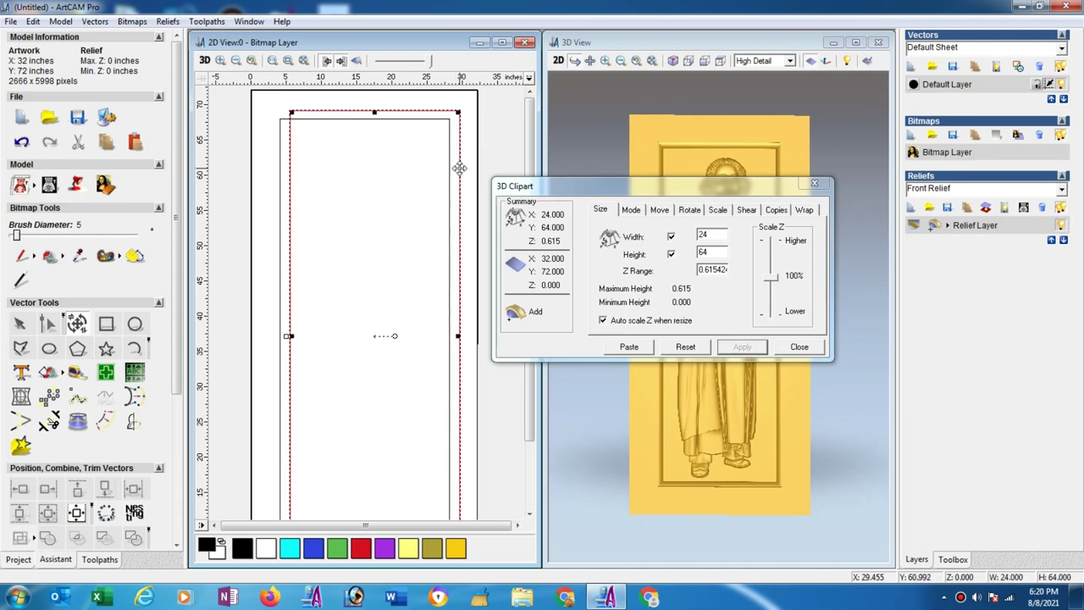
left_click(462, 168)
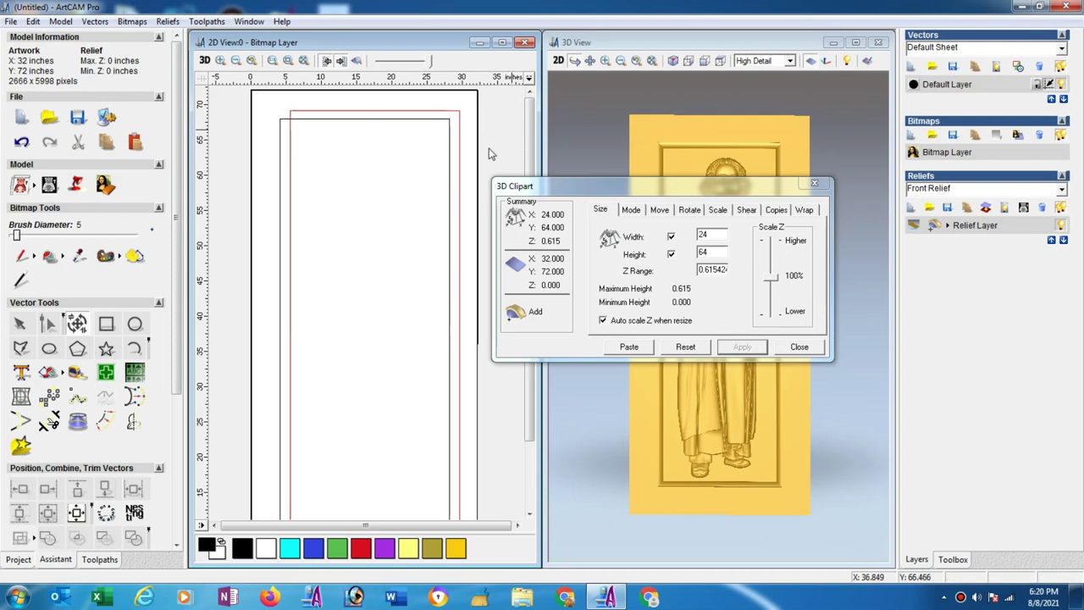
scroll(438, 203, "down", 2)
left_click(413, 344)
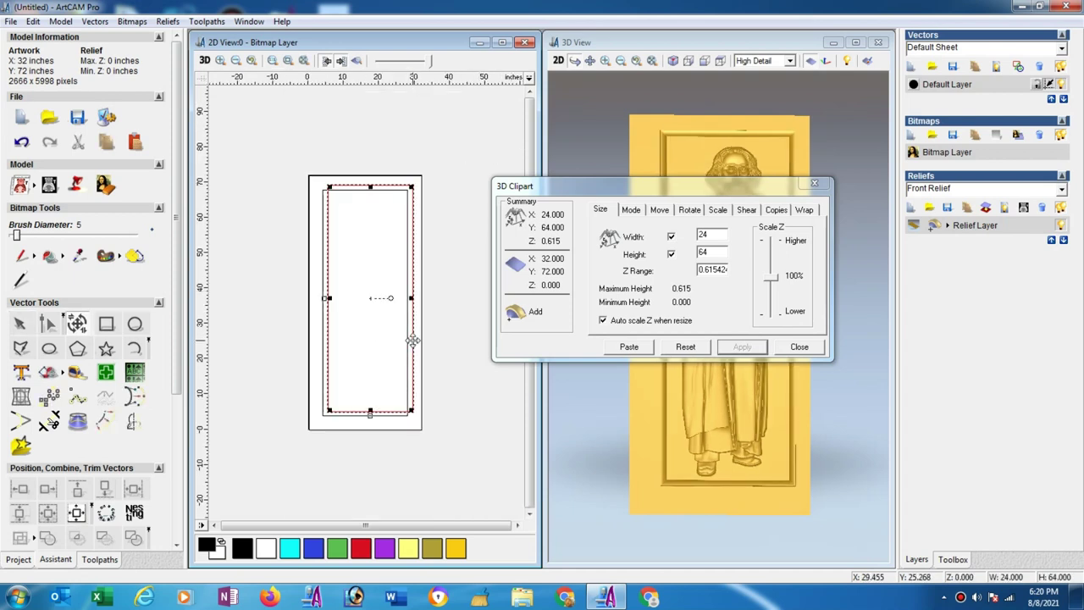
left_click_drag(413, 341, 408, 346)
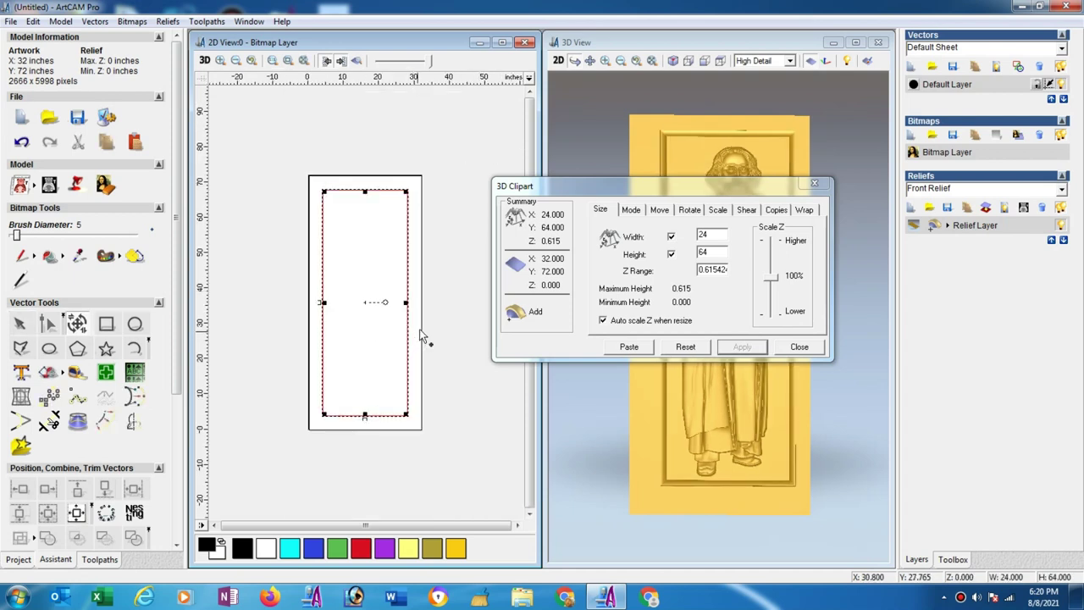
left_click(626, 349)
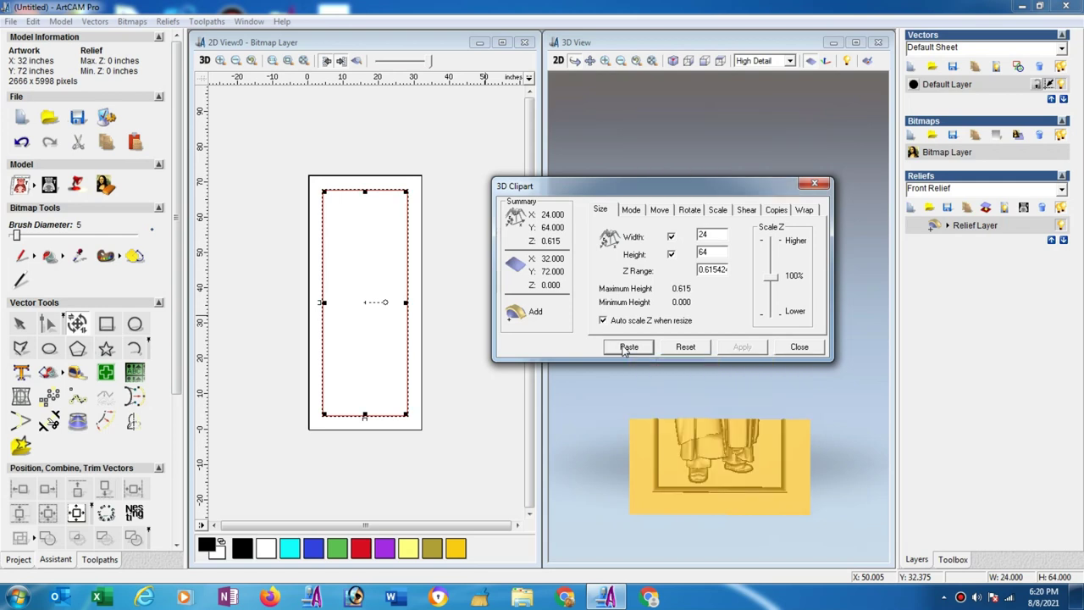
left_click(800, 347)
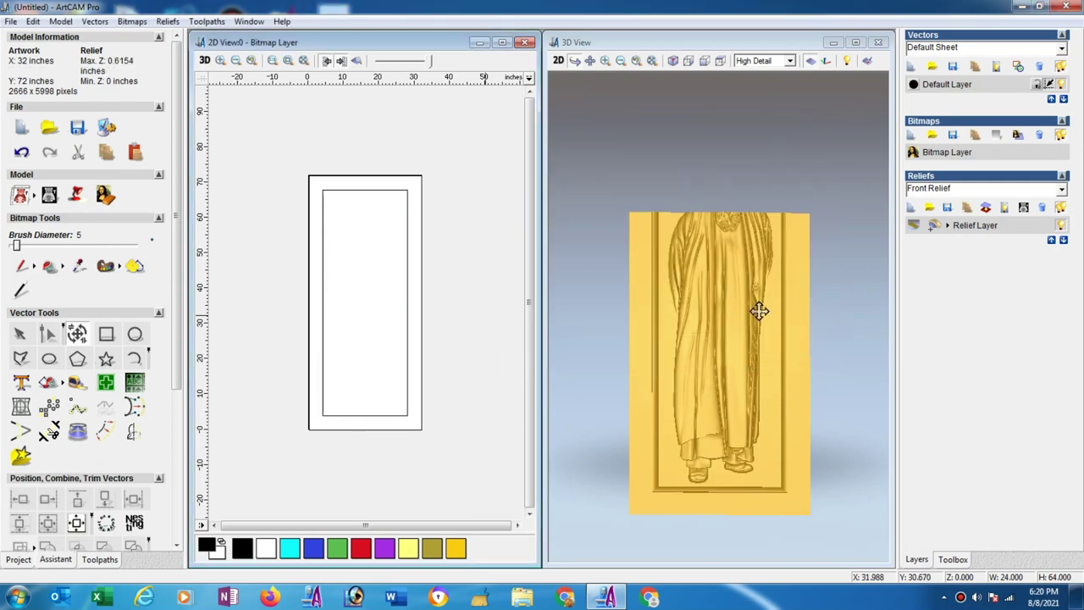
- Change the model units to millimetres, making it 1828.8 by 812.8 mm
left_click_drag(704, 308, 691, 330)
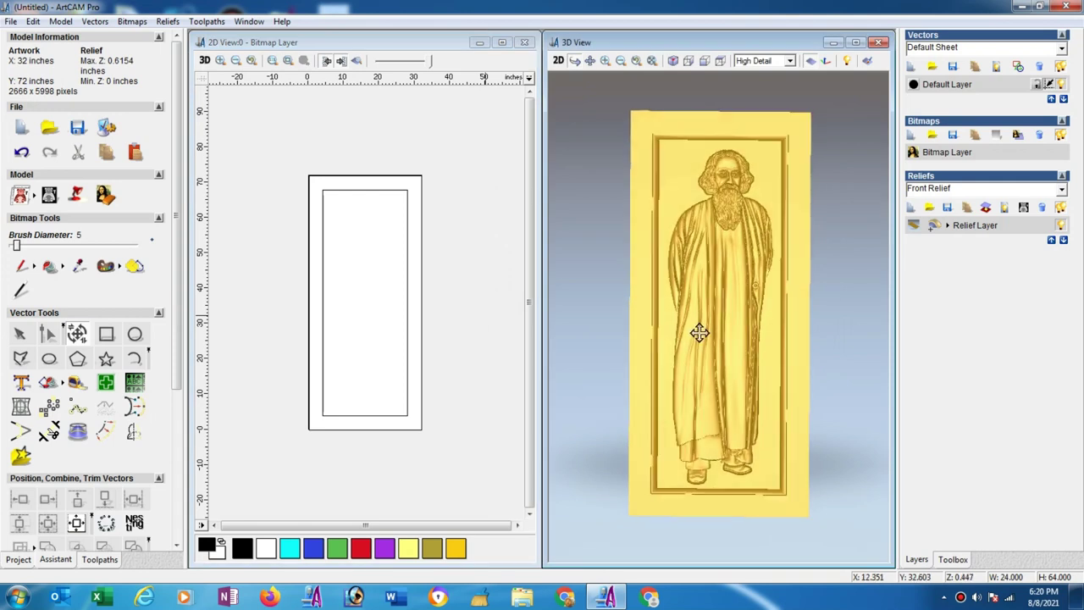
left_click(341, 60)
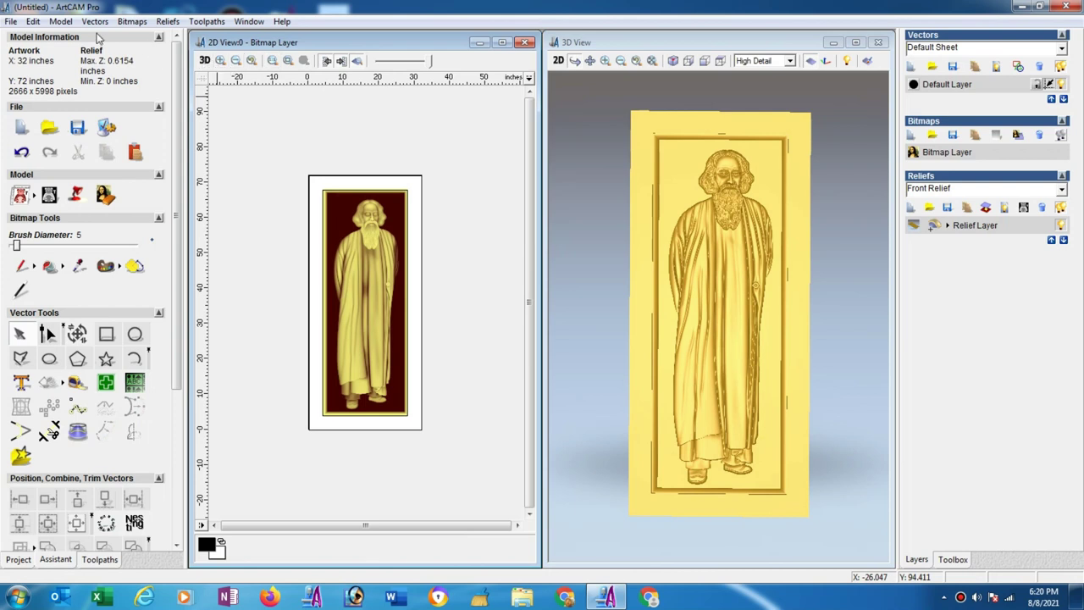
left_click(64, 23)
left_click(60, 21)
left_click(60, 21)
left_click(89, 53)
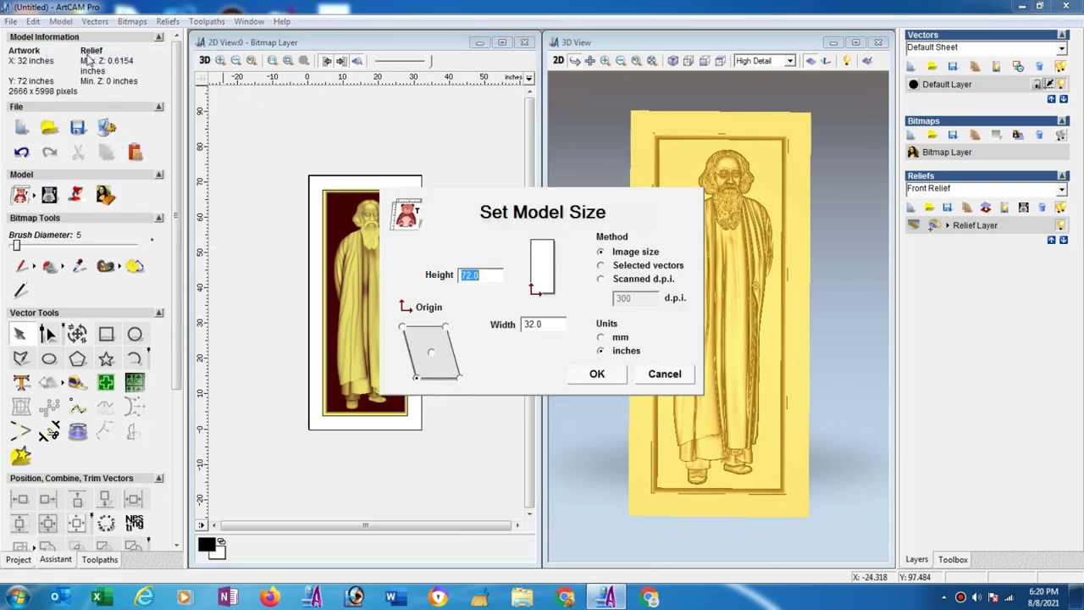
left_click(600, 338)
left_click(597, 375)
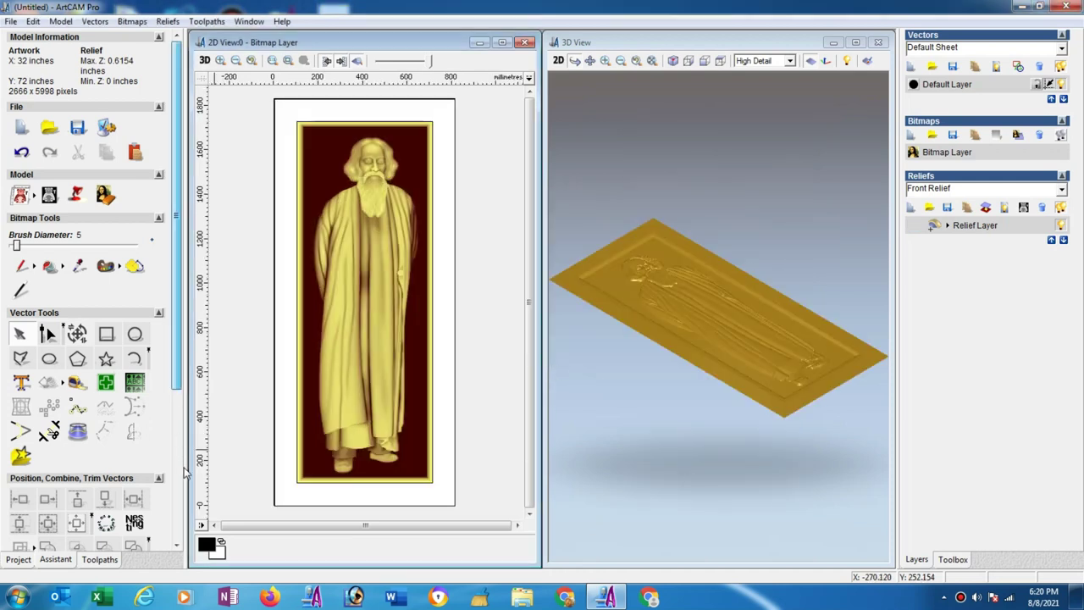
scroll(180, 381, "down", 3)
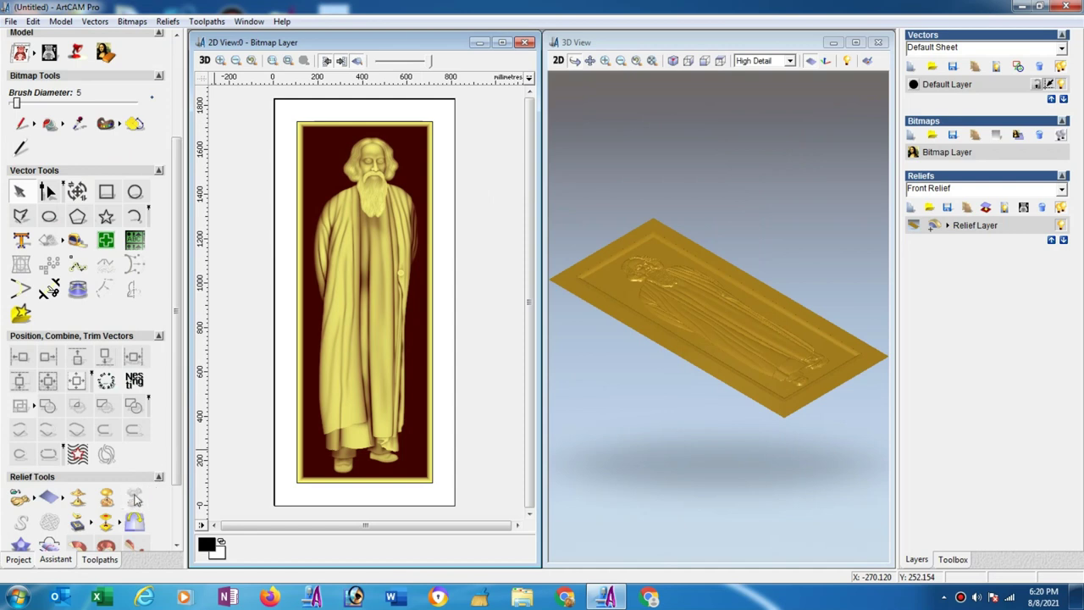
scroll(135, 500, "down", 1)
- Scale the whole relief layer's height from 15.63 mm to 15.0 mm
left_click(137, 489)
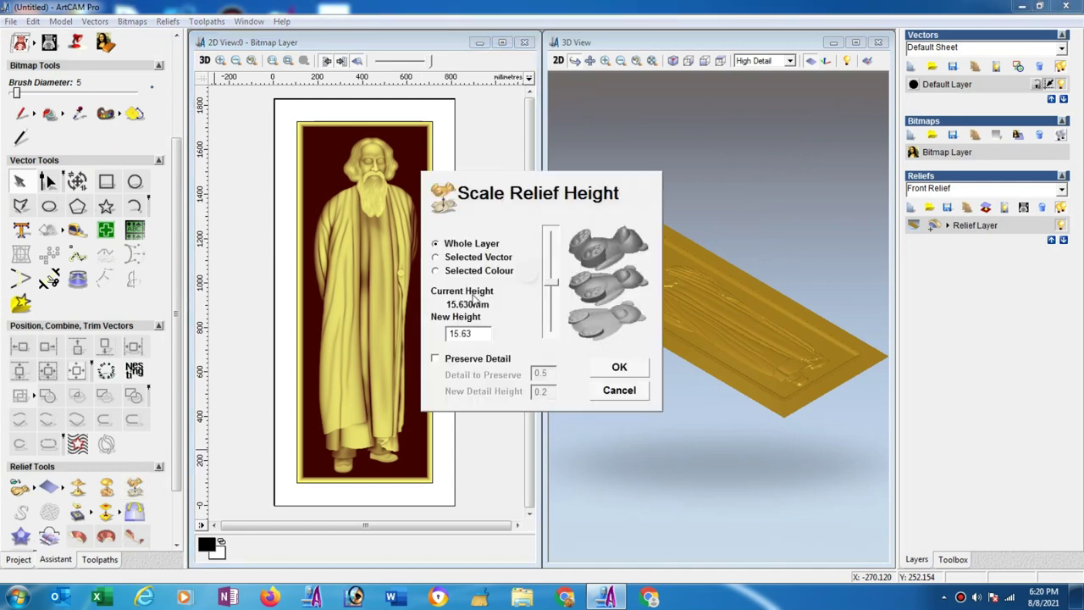
left_click_drag(474, 333, 429, 336)
type("15.0")
left_click(619, 368)
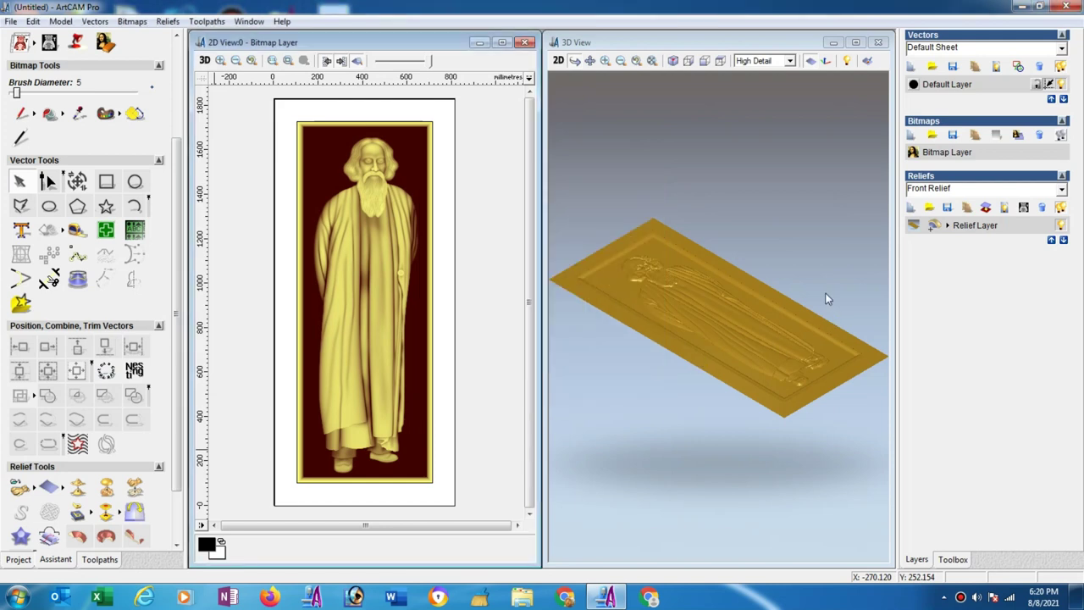
left_click_drag(828, 298, 743, 467)
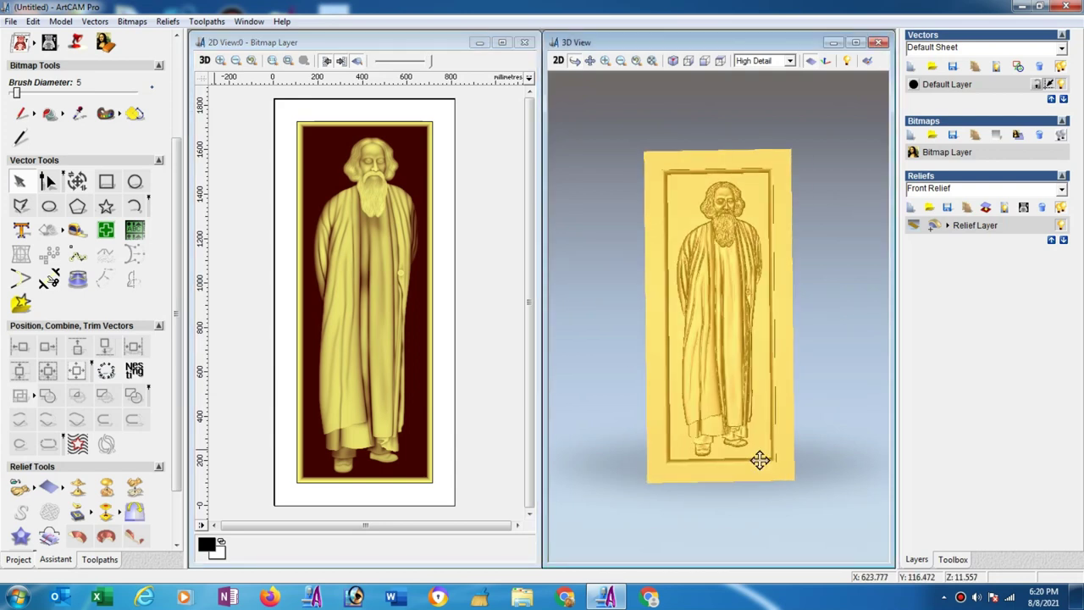
- Select the 609.6 by 1625.6 mm border vector around the figure for node editing
scroll(755, 288, "up", 3)
mouse_move(755, 288)
left_mouse_down()
mouse_move(730, 211)
mouse_move(758, 295)
left_mouse_up()
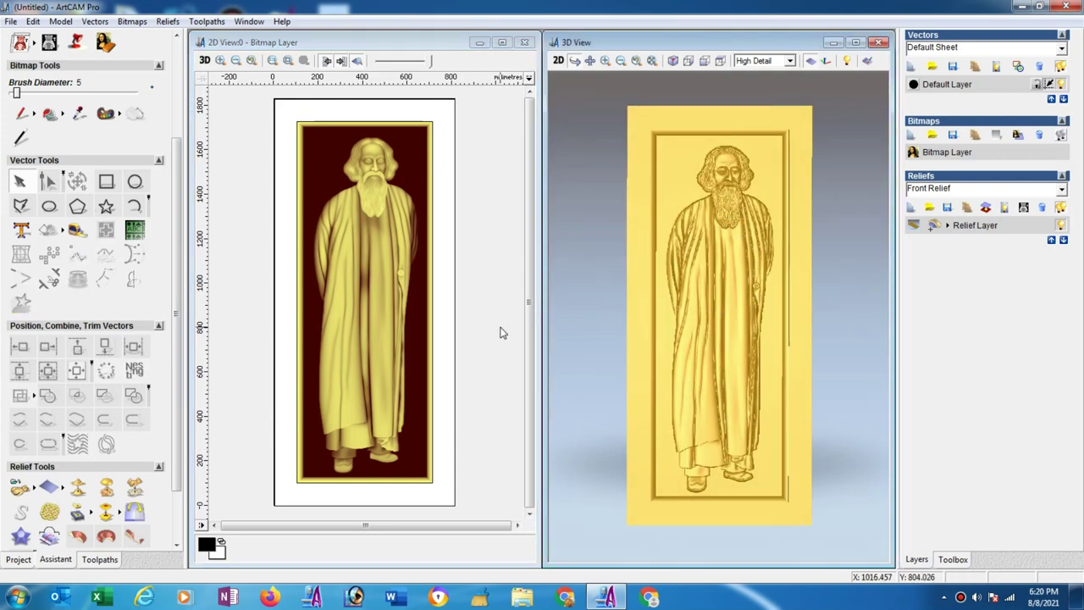
left_click(474, 339)
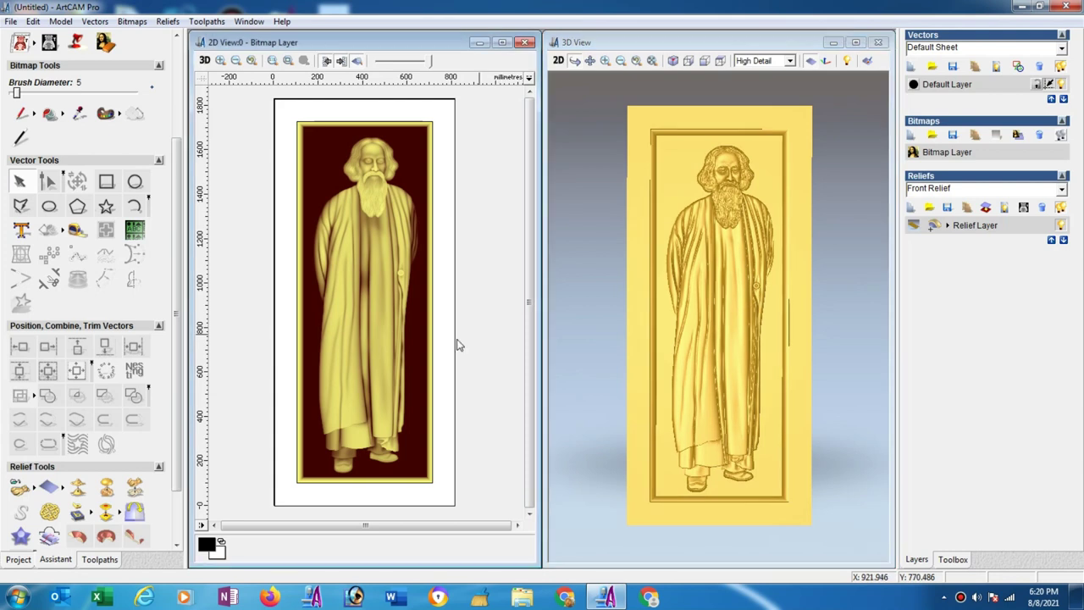
left_click(432, 374)
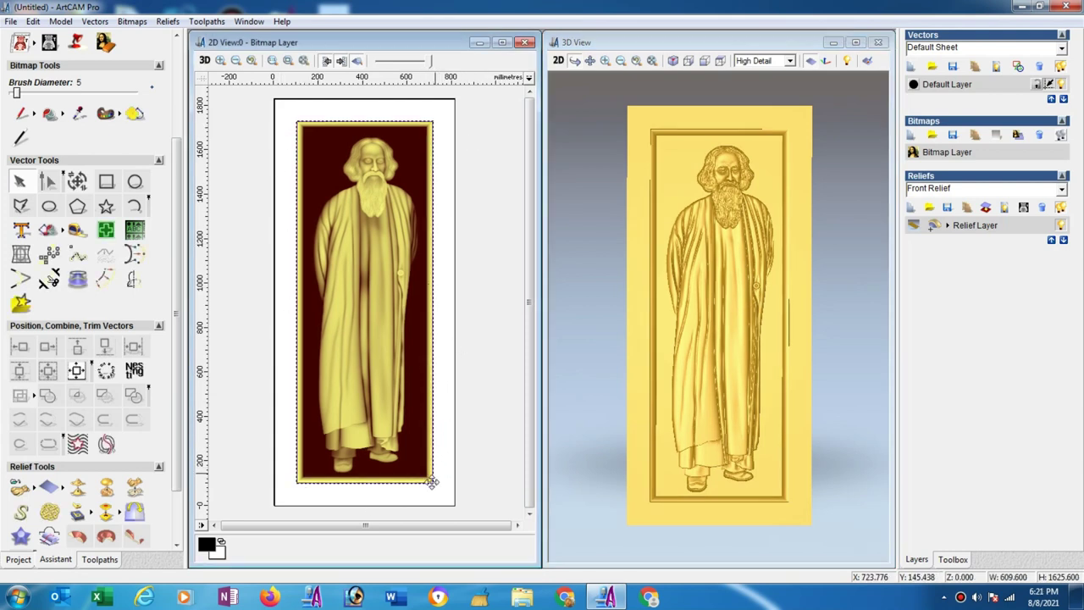
left_click(495, 285)
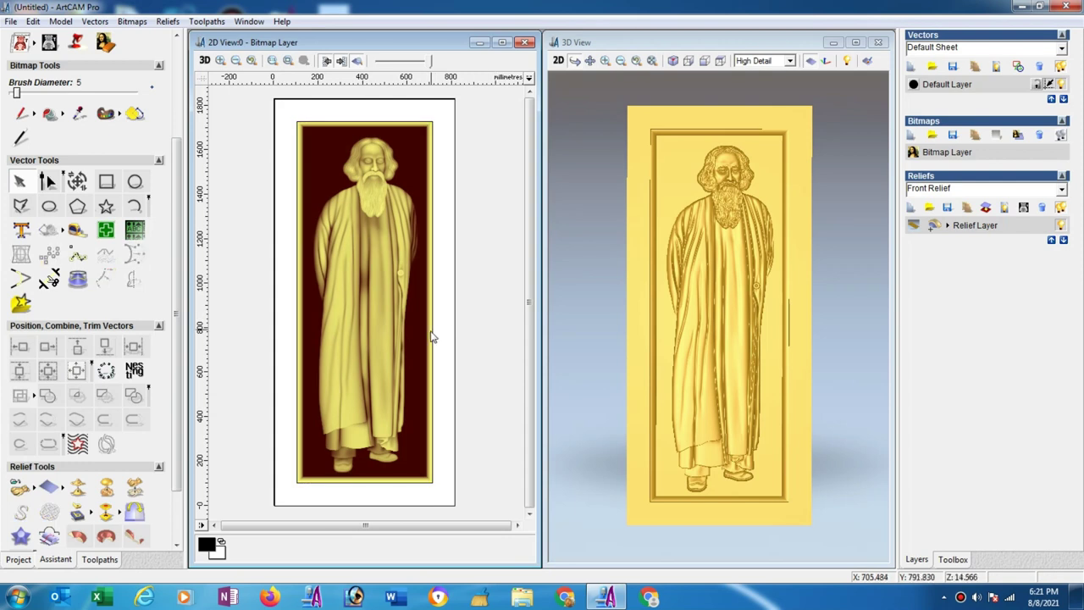
left_click(432, 286)
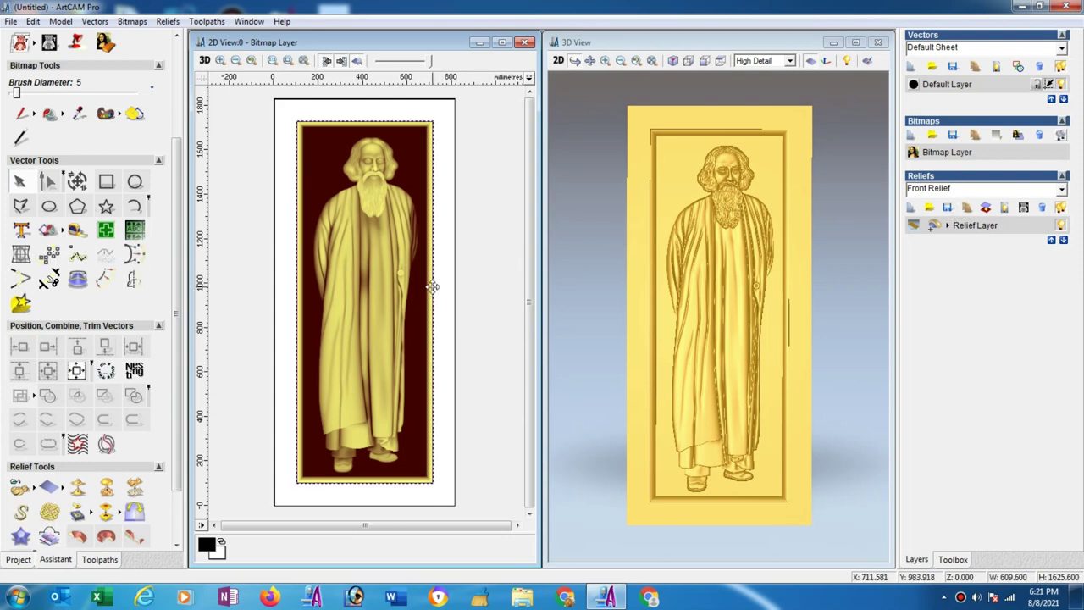
left_click(433, 287)
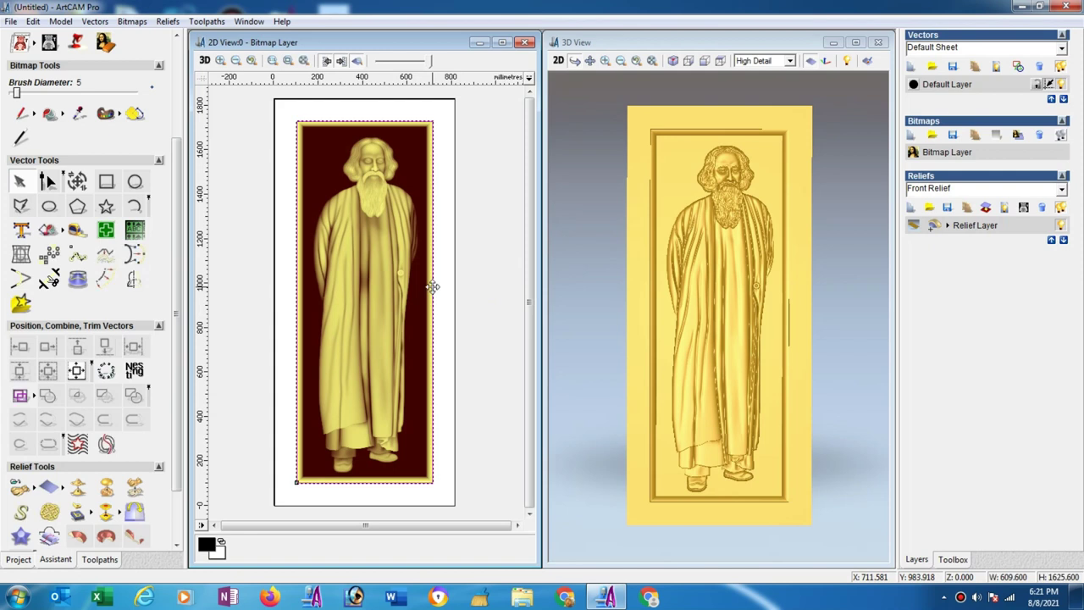
- Zoom into the frame edge near X 101.9 mm and draw a 0.591 by 0.305 mm rectangle
left_click(503, 238)
scroll(368, 274, "up", 2)
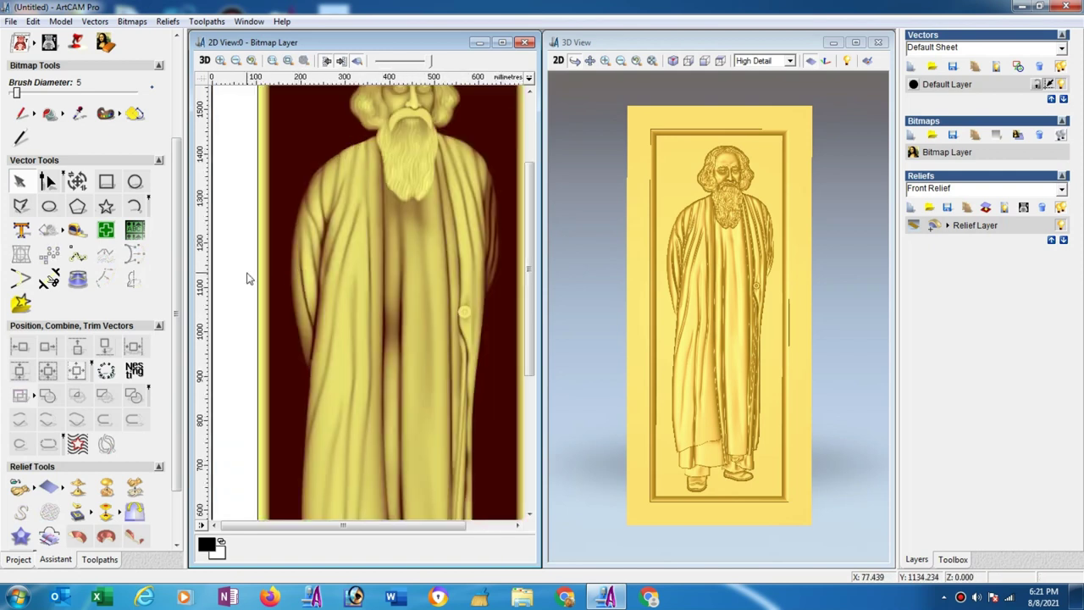
scroll(255, 281, "up", 2)
scroll(300, 302, "up", 2)
scroll(329, 317, "up", 2)
scroll(385, 324, "up", 2)
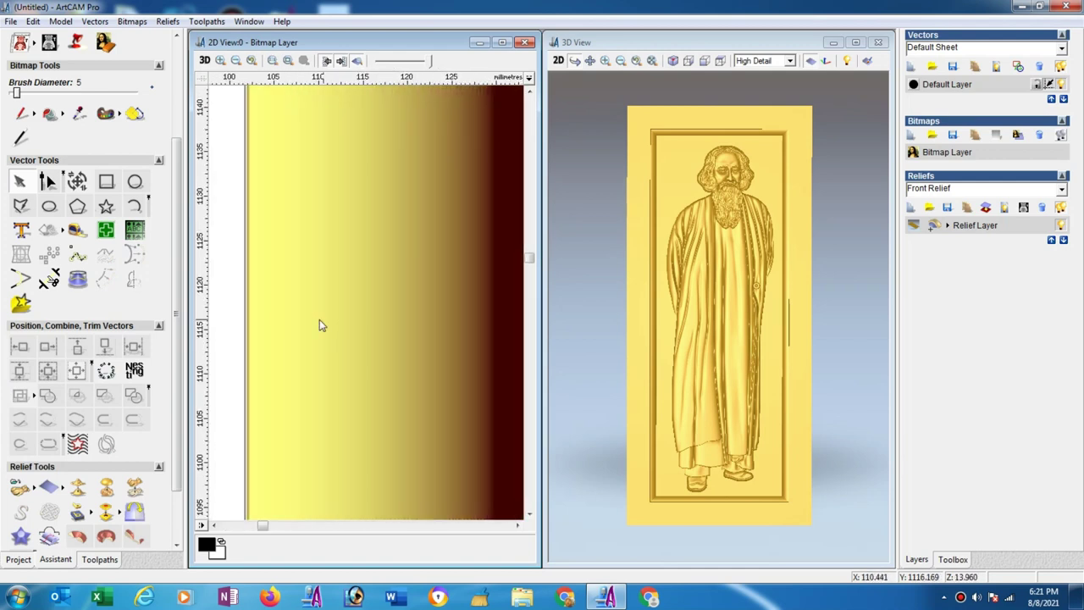
scroll(252, 327, "up", 2)
scroll(368, 343, "up", 1)
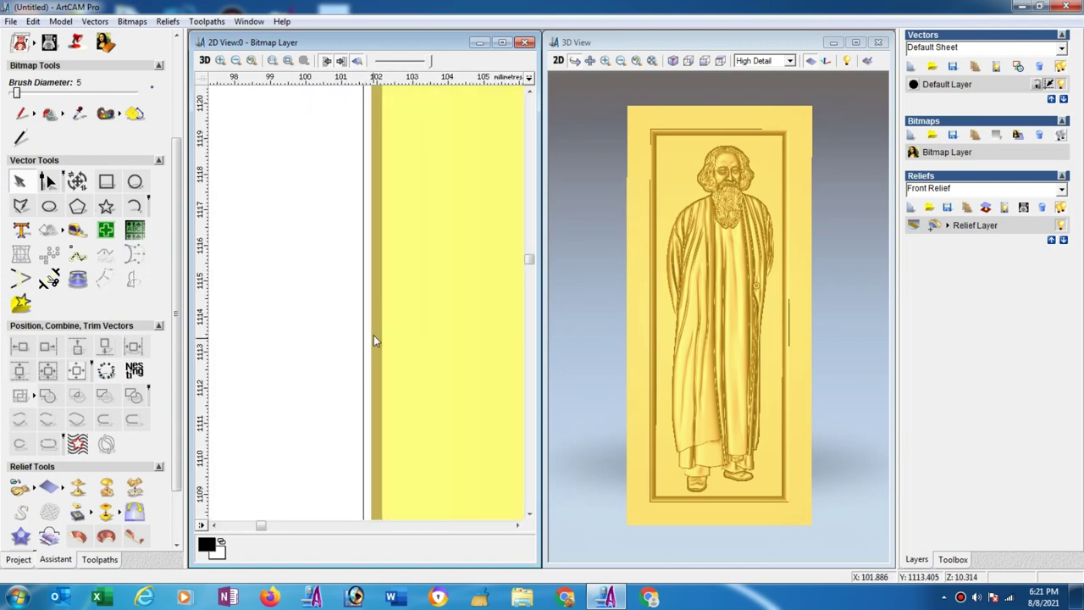
scroll(373, 337, "up", 1)
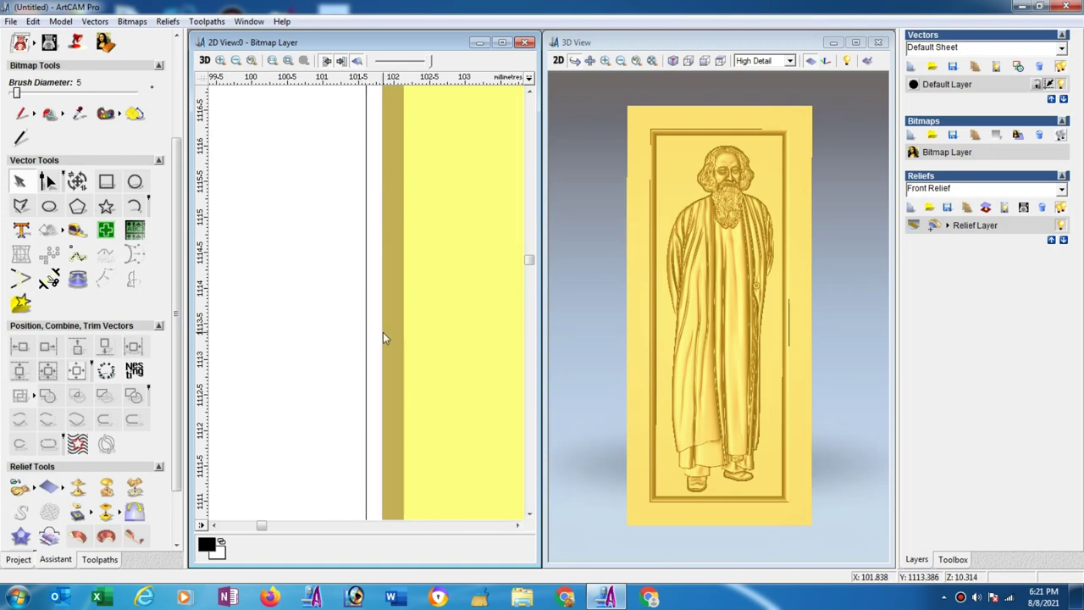
scroll(383, 332, "down", 2)
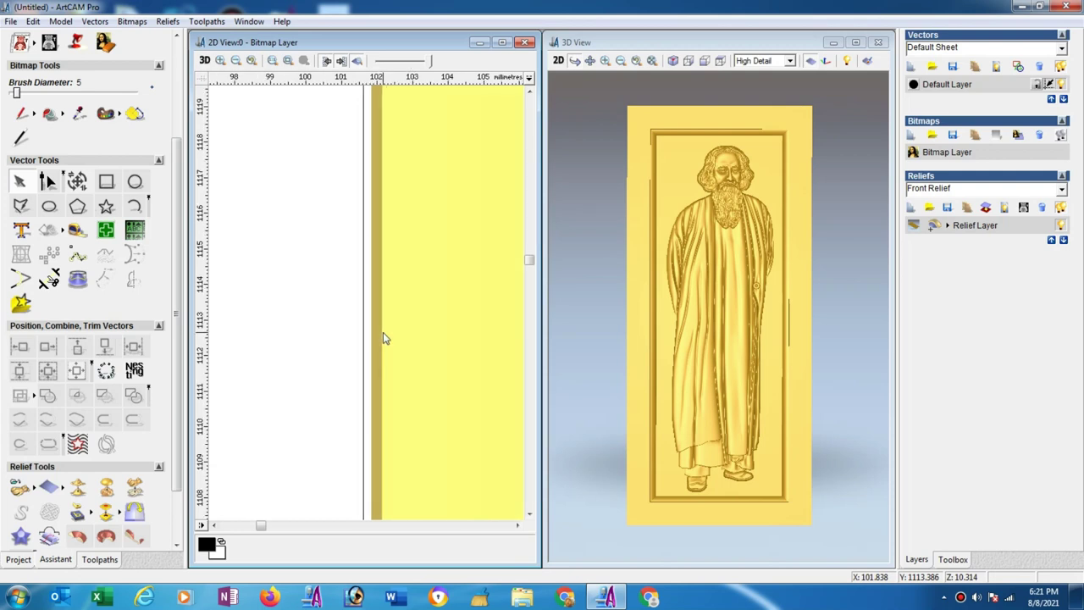
left_click(105, 182)
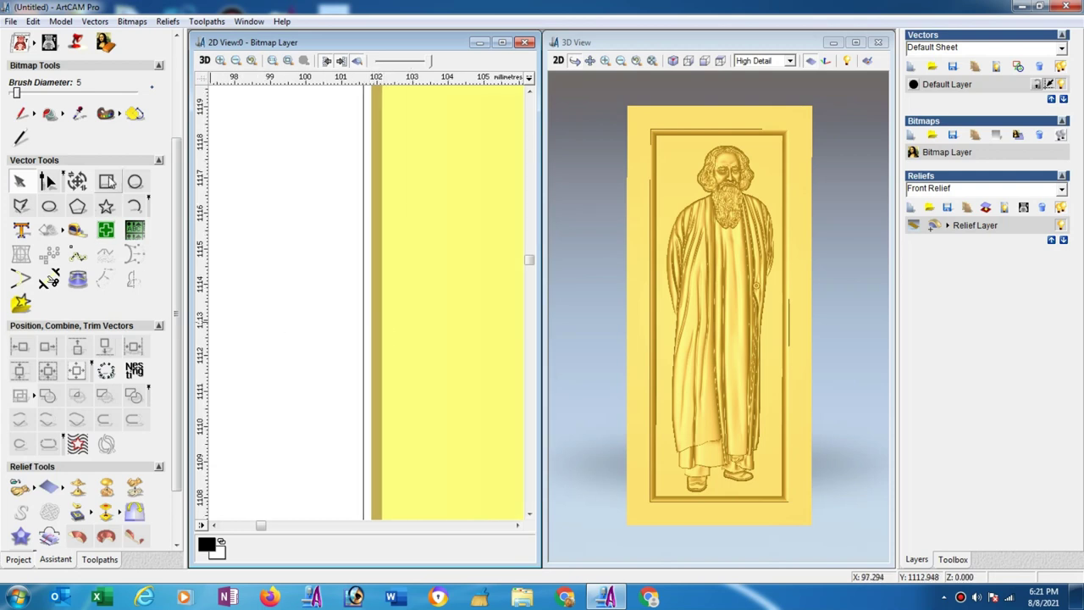
left_click_drag(363, 295, 382, 306)
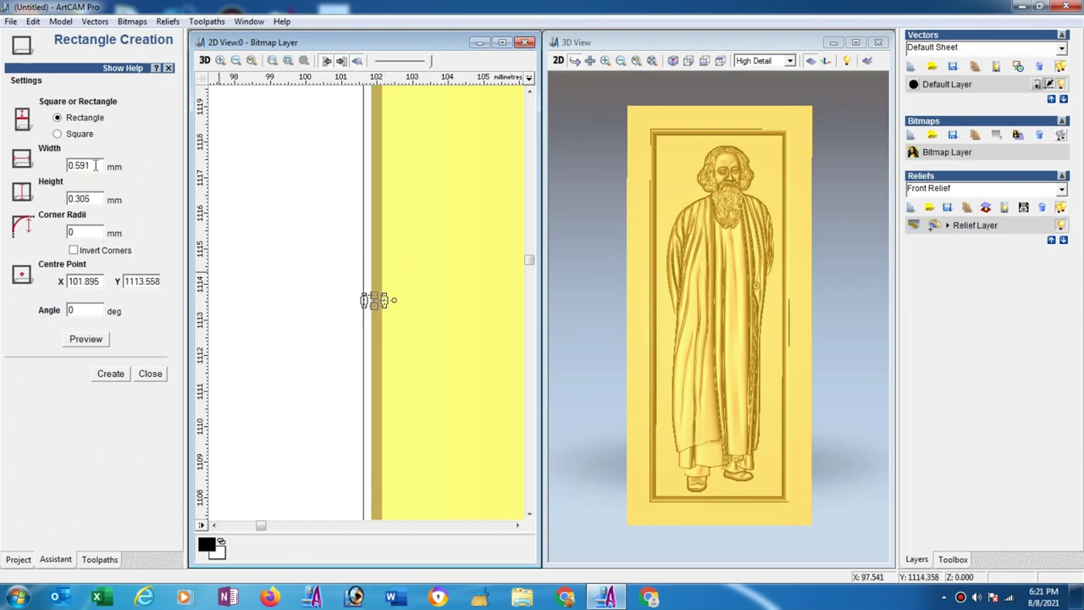
- Offset the border vector inwards into a 608.1 by 1624.1 mm copy and select its edge line
left_click(150, 375)
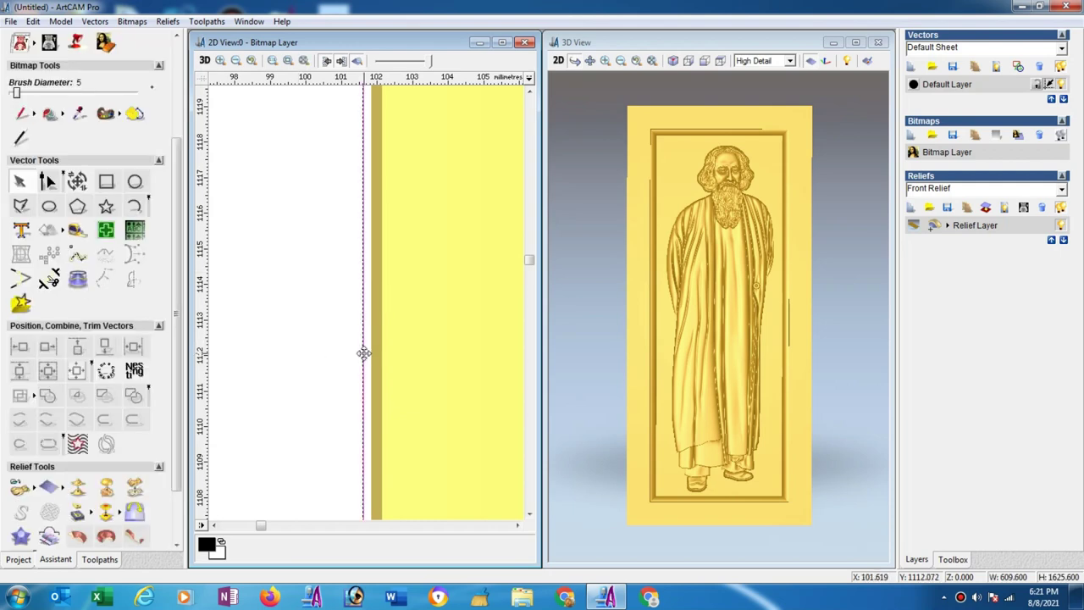
left_click(105, 278)
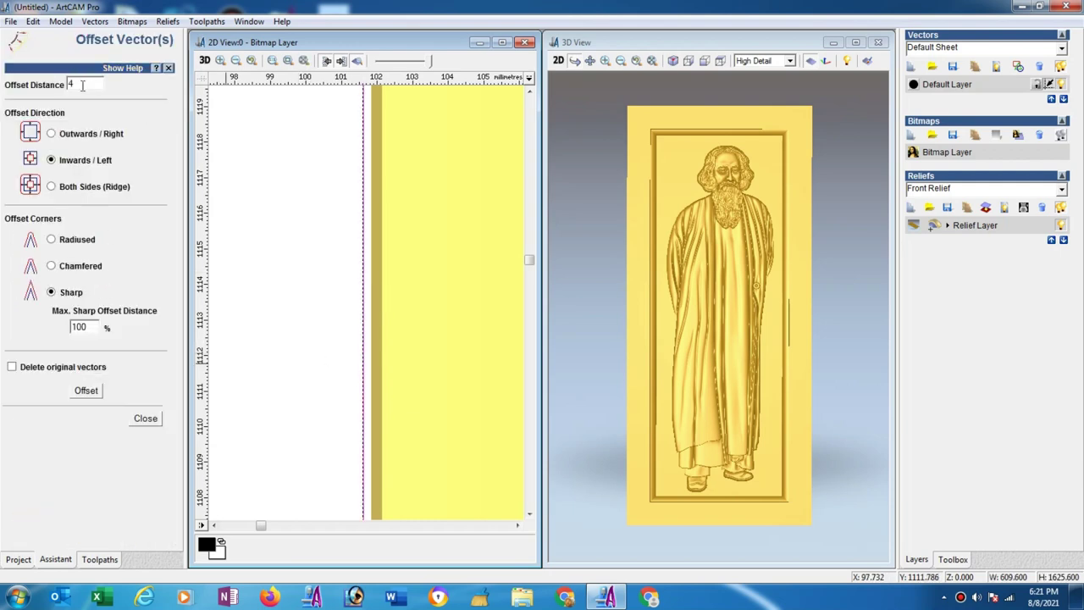
left_click_drag(82, 84, 50, 91)
key("BackSpace")
left_click(90, 392)
left_click(144, 418)
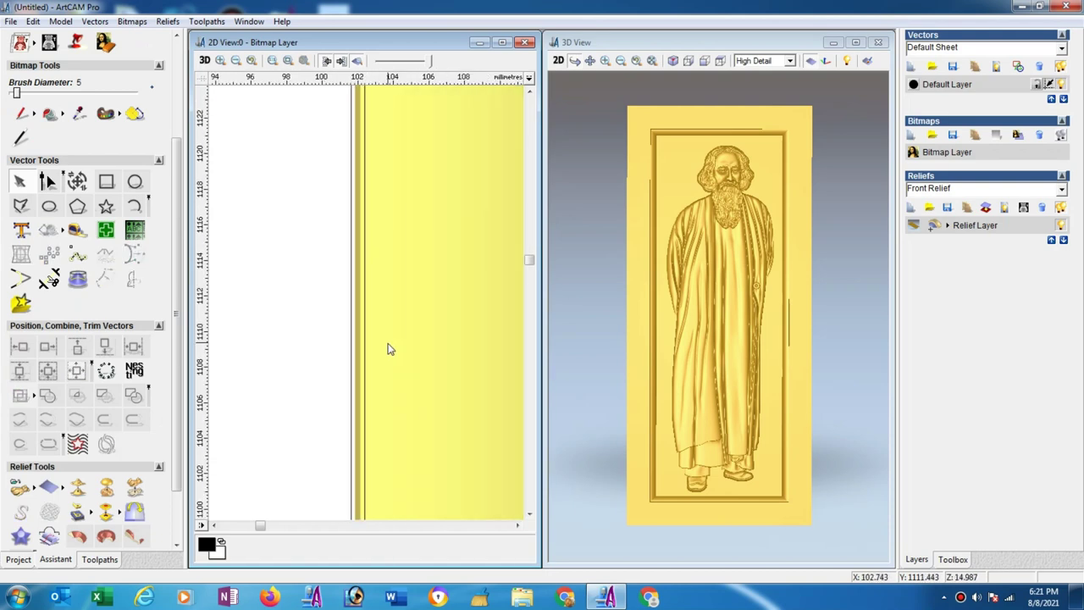
middle_click_drag(390, 347, 319, 372)
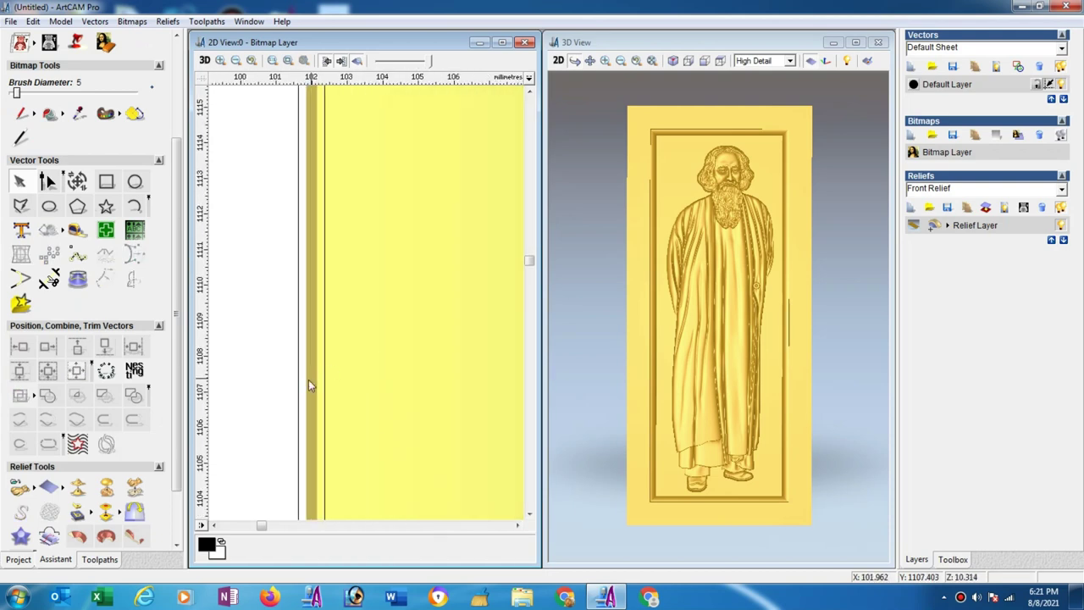
left_click(297, 384)
- Select the 608.1 by 1624.1 mm boundary vector framing the 15 mm Tagore relief
left_click(296, 387)
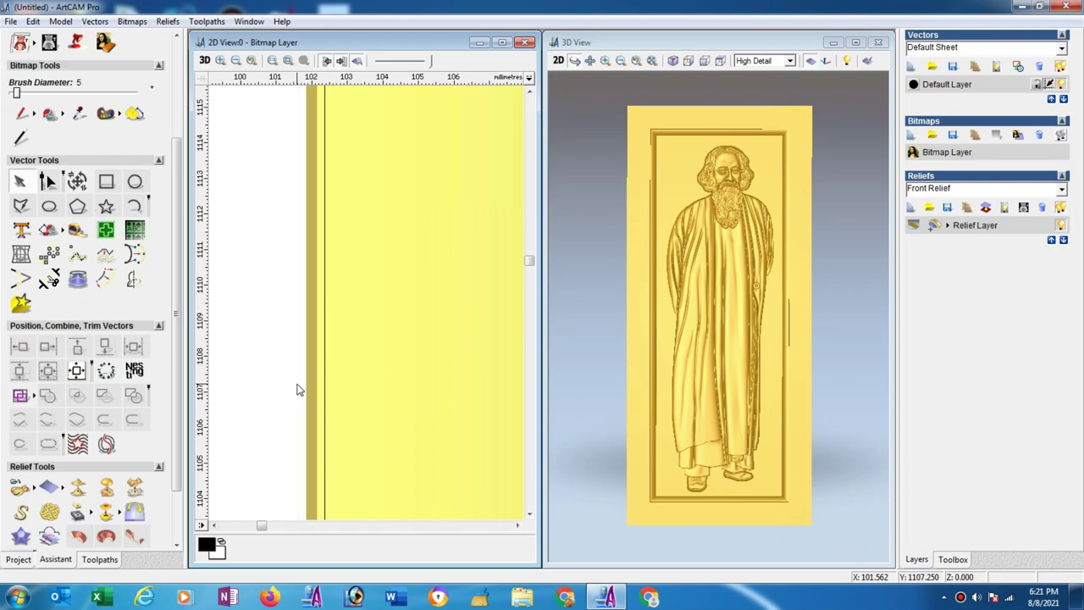
scroll(406, 288, "down", 5)
scroll(409, 286, "down", 5)
scroll(409, 286, "down", 5)
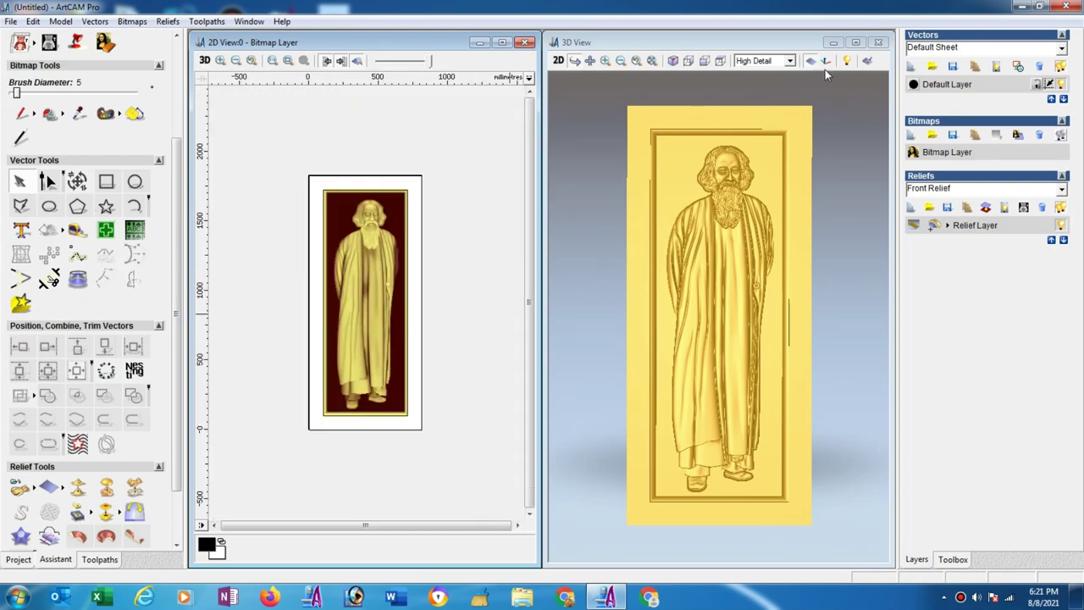
left_click(809, 102)
left_click_drag(631, 525, 630, 521)
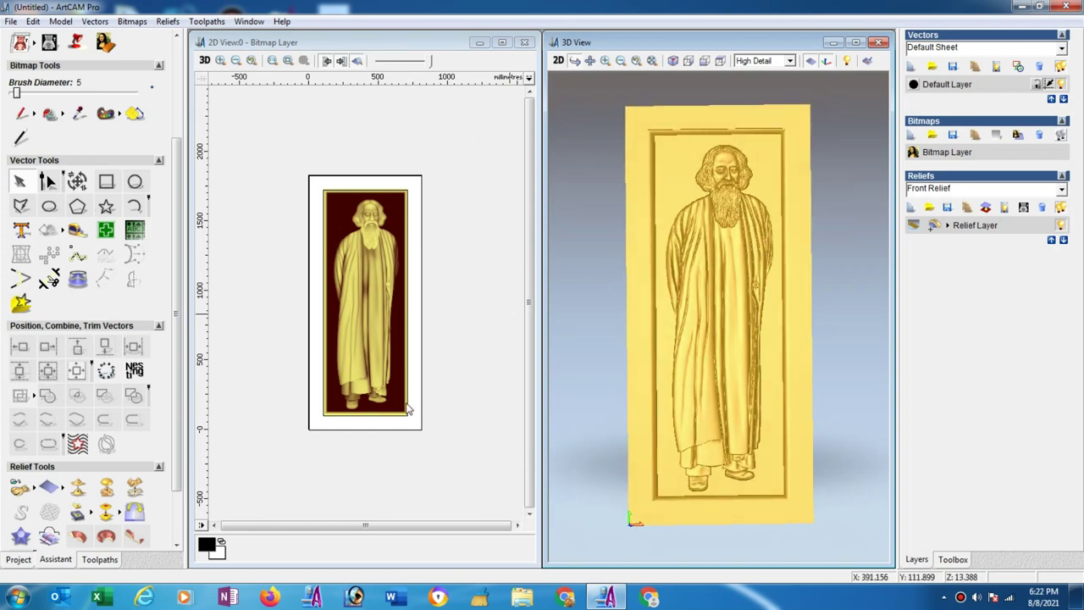
left_click(407, 410)
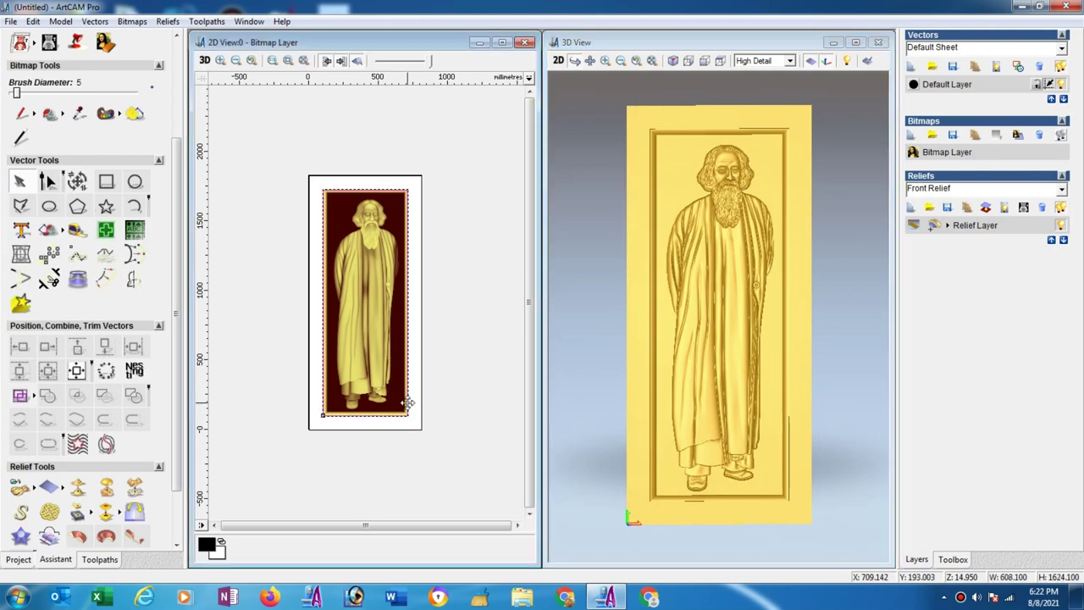
- Start a new 2D Profiling toolpath from the Toolpaths panel
left_click(101, 559)
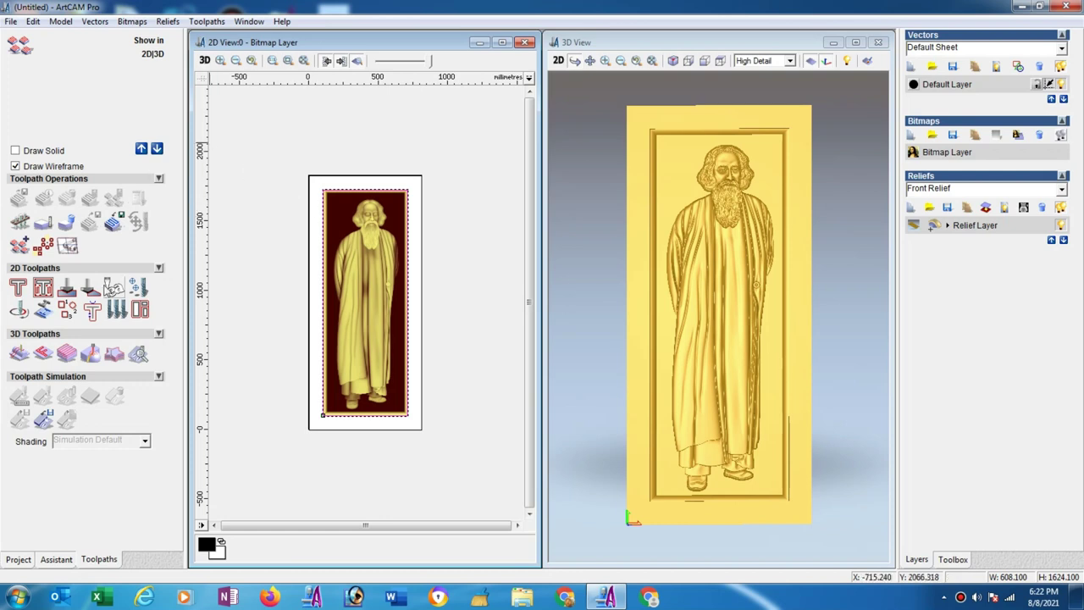
left_click(18, 291)
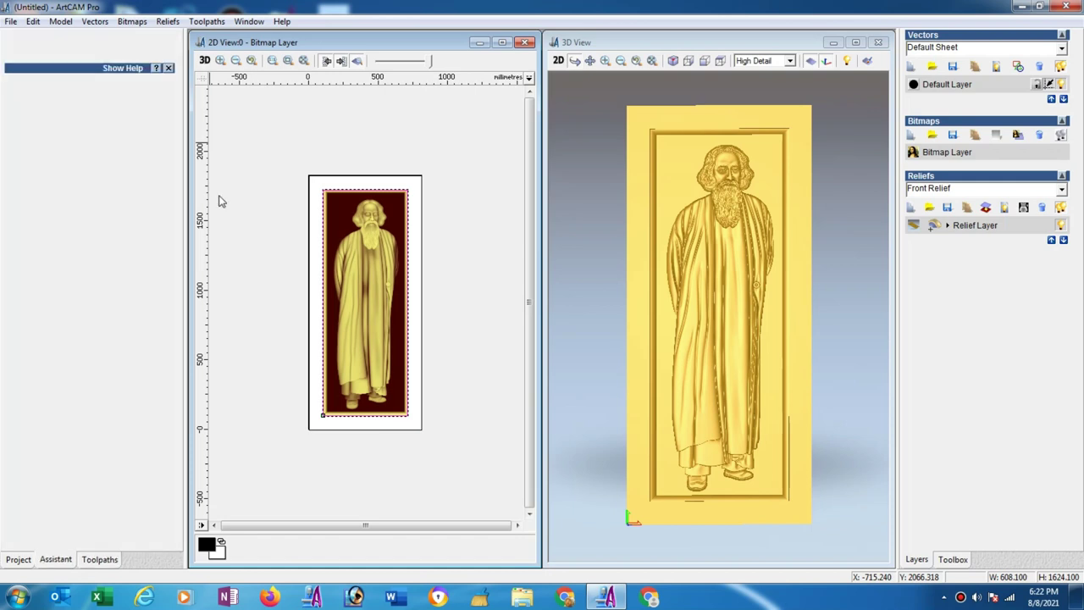
- Set the profile to cut inside the boundary with a 5 mm finish depth
left_click(128, 109)
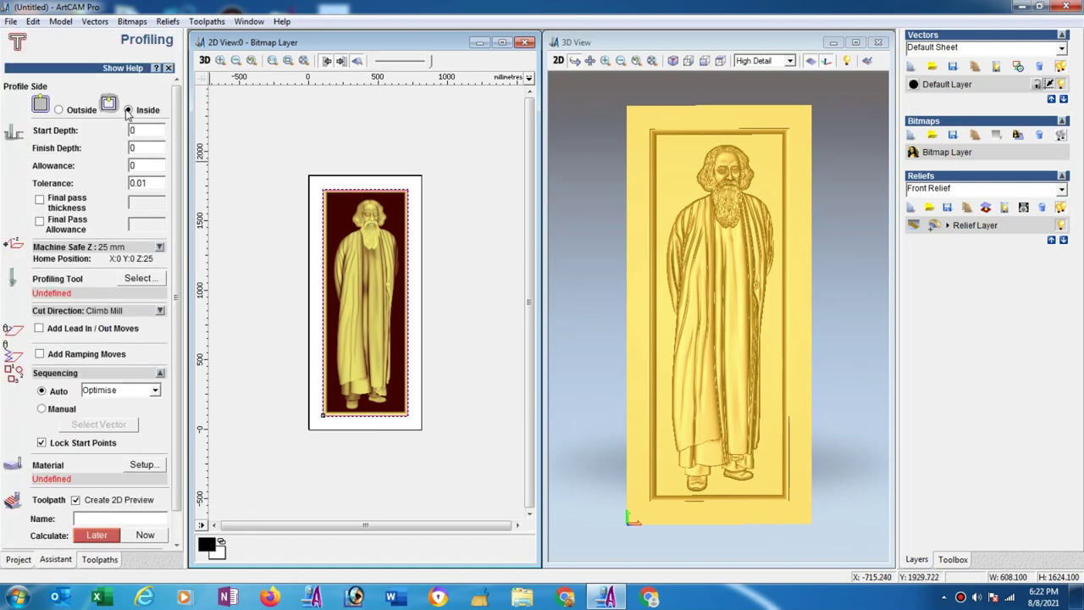
left_click(131, 150)
type(".5")
- Choose End Mill 6 mm as the profiling tool, keeping its default cutting parameters
left_click(135, 278)
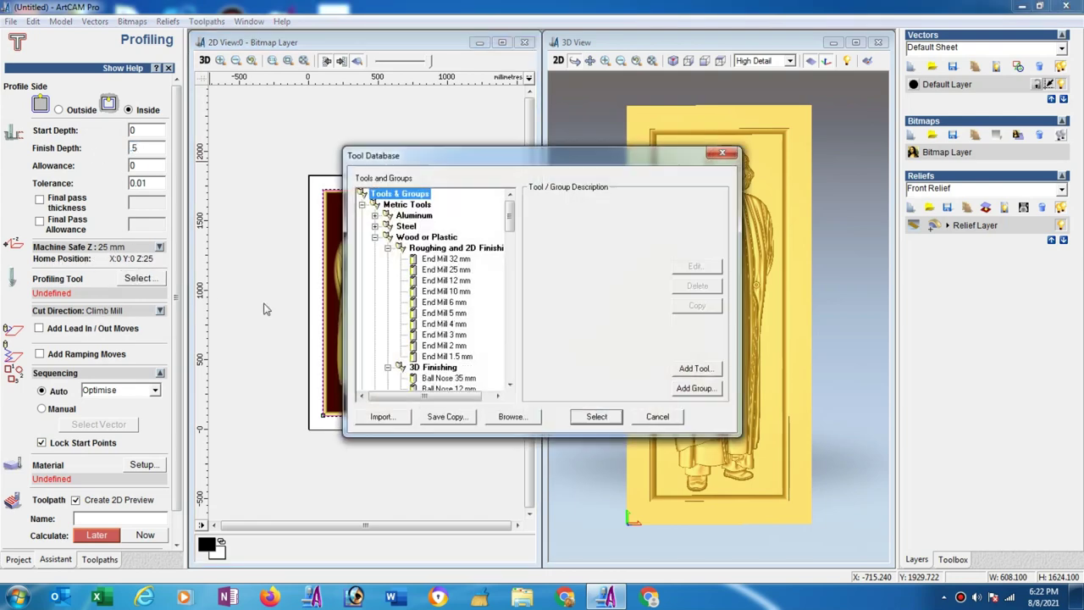
left_click(443, 302)
left_click(700, 266)
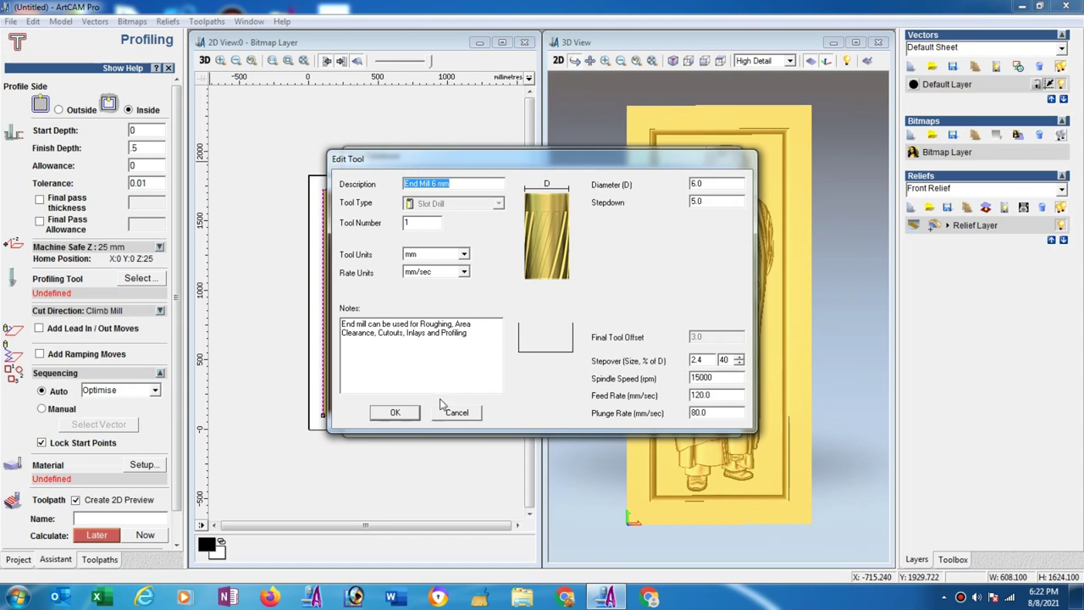
left_click(407, 413)
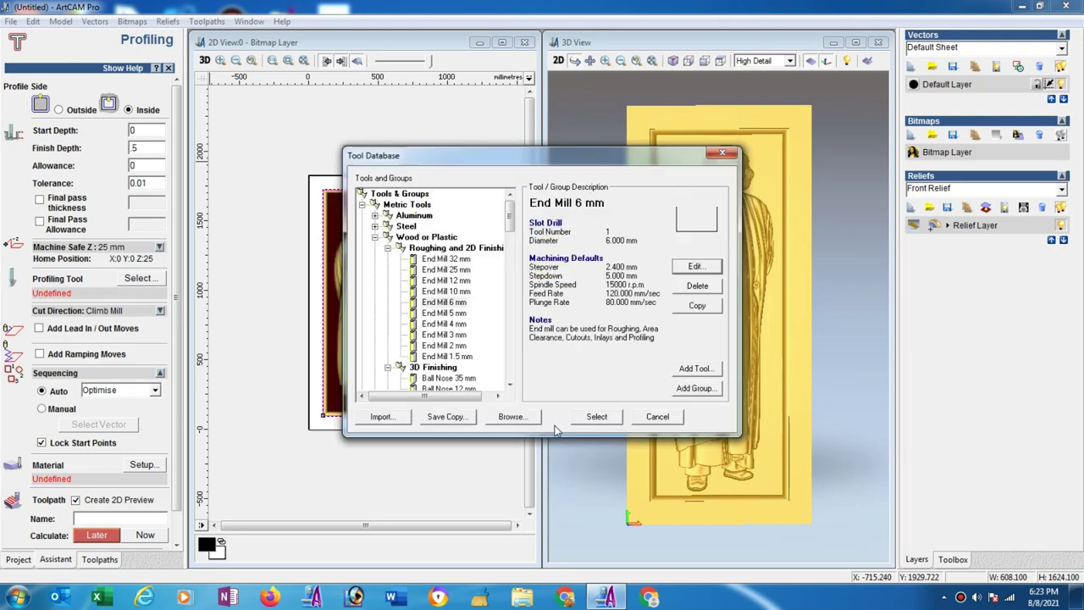
left_click(596, 415)
left_click(153, 467)
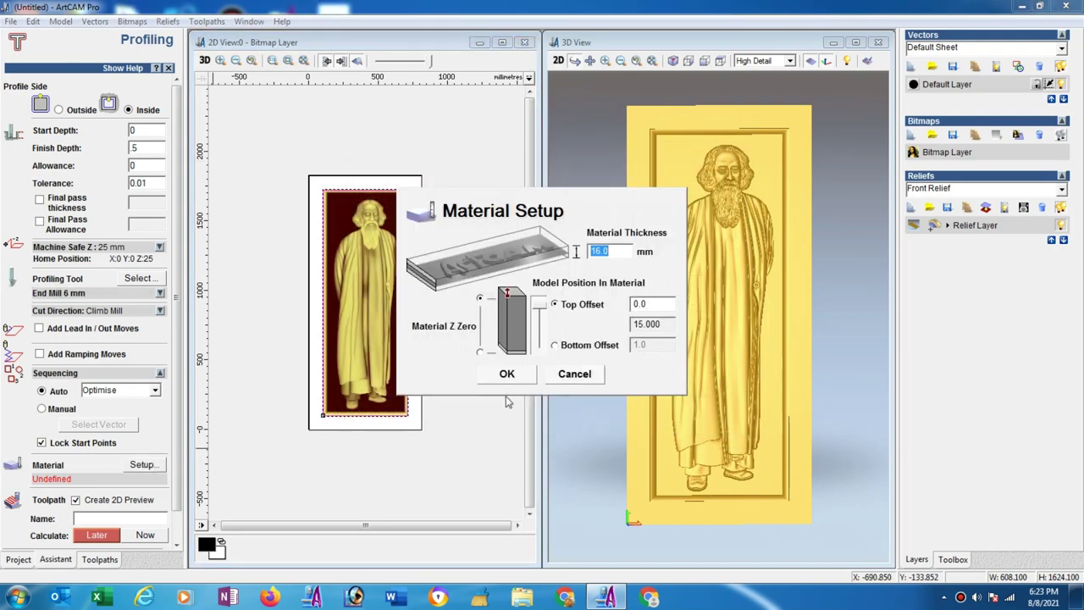
- Set the material thickness to 30 mm and confirm Material Setup
type("20")
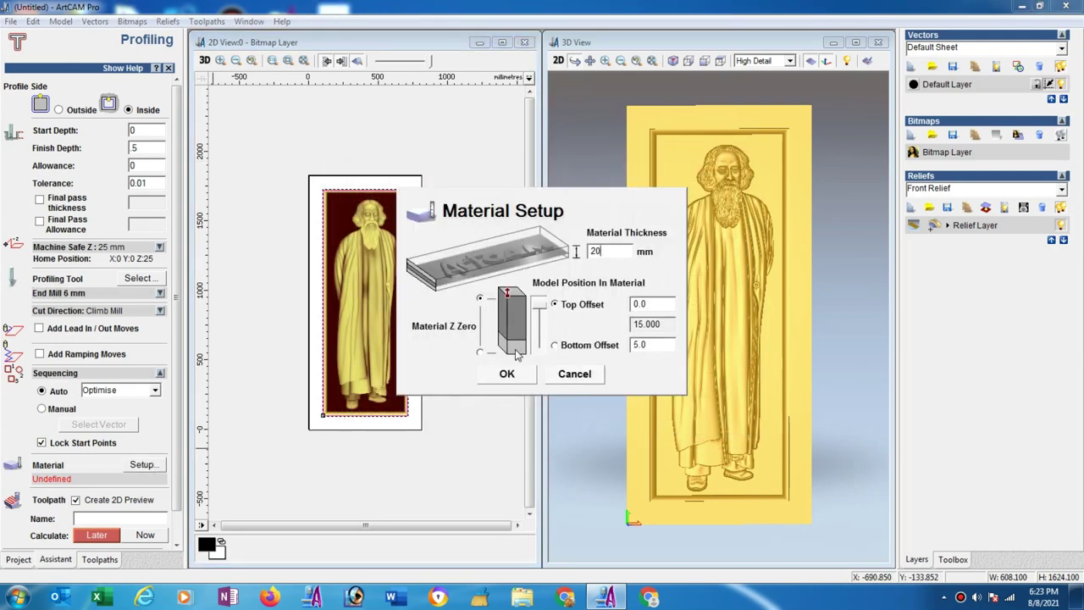
left_click_drag(600, 252, 574, 253)
type("3")
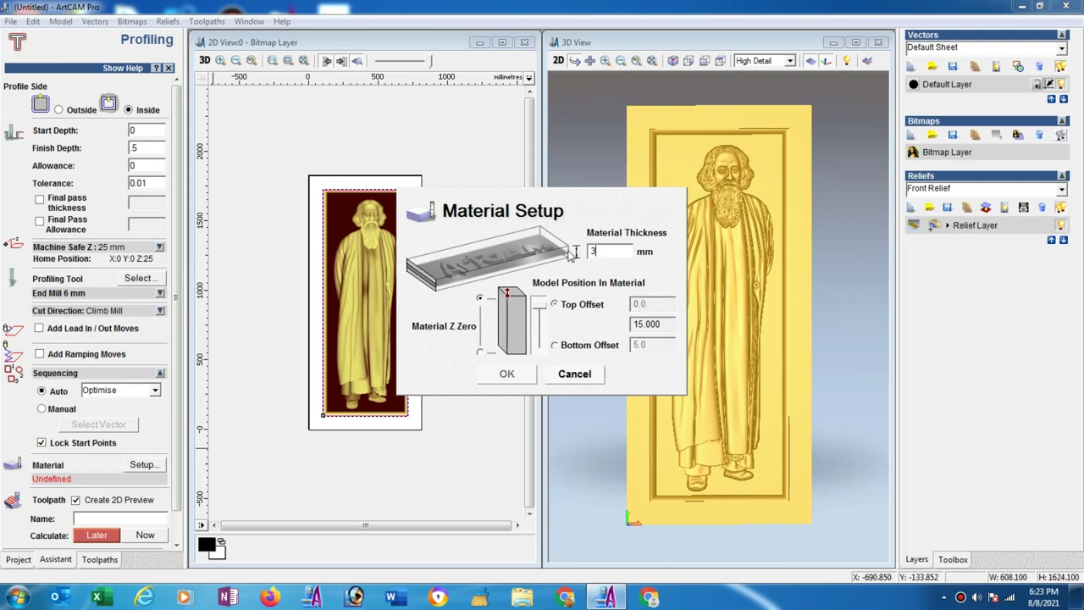
type("0")
left_click(510, 378)
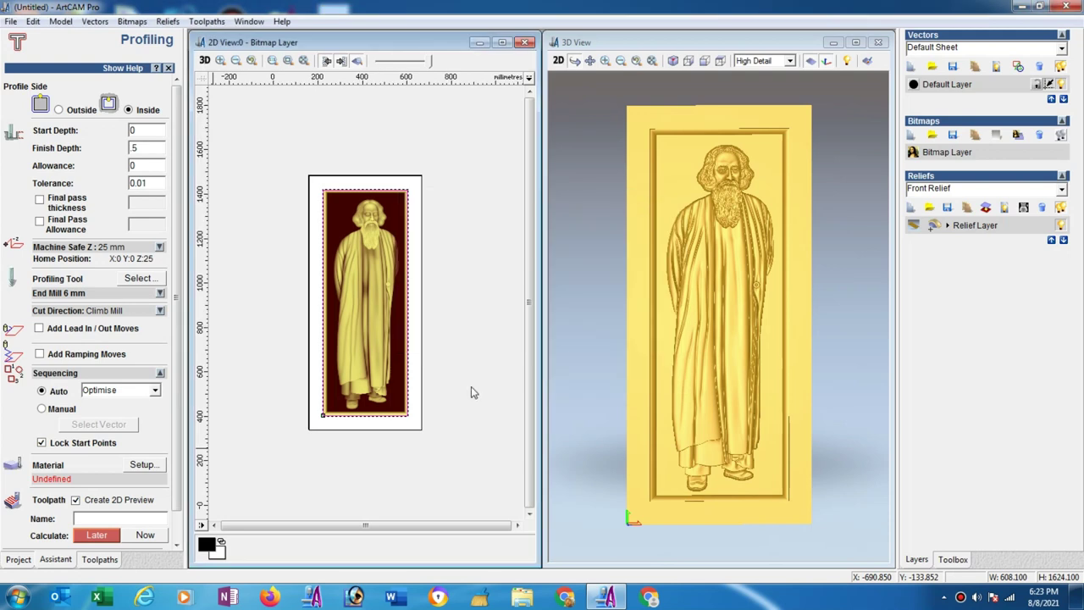
- Calculate the inside Profile toolpath using End Mill 6 mm and close the profiling form
left_click(147, 536)
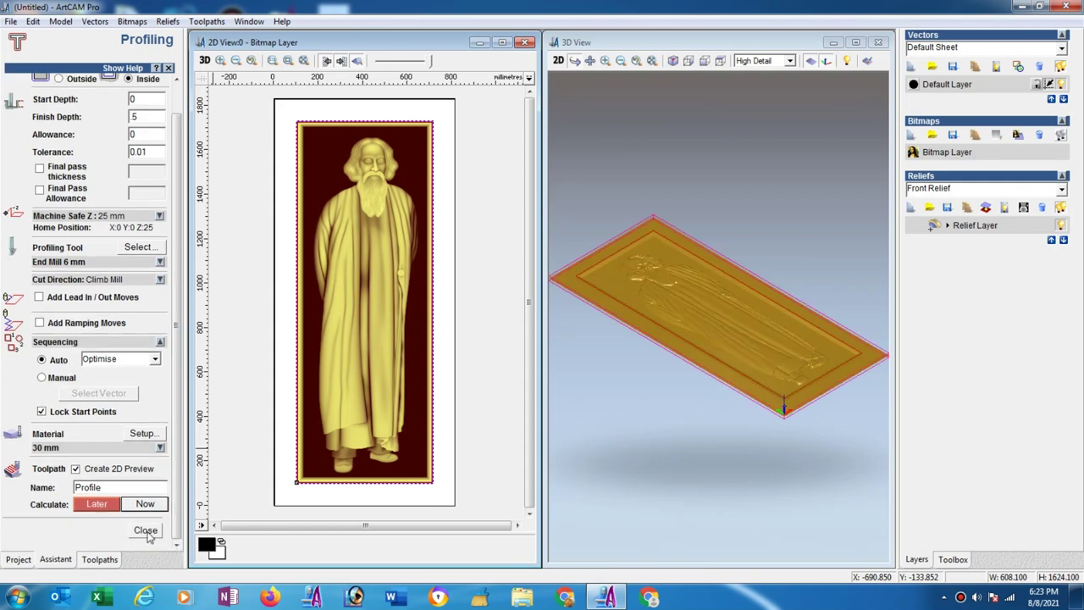
left_click(145, 531)
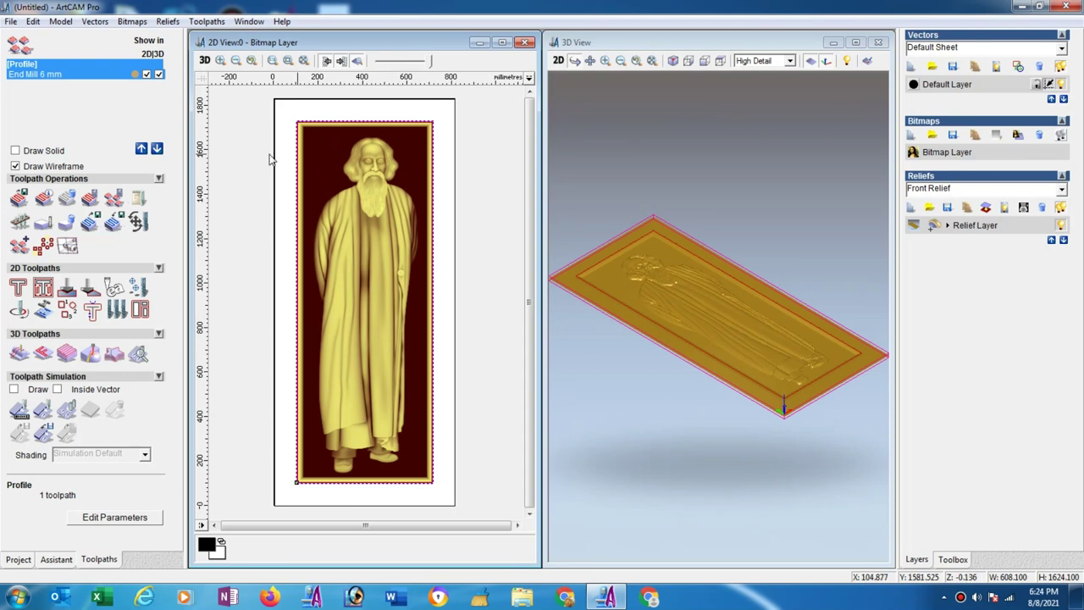
- Set up Z Level Roughing within the selected boundary vector using End Mill 6 mm
left_click(67, 356)
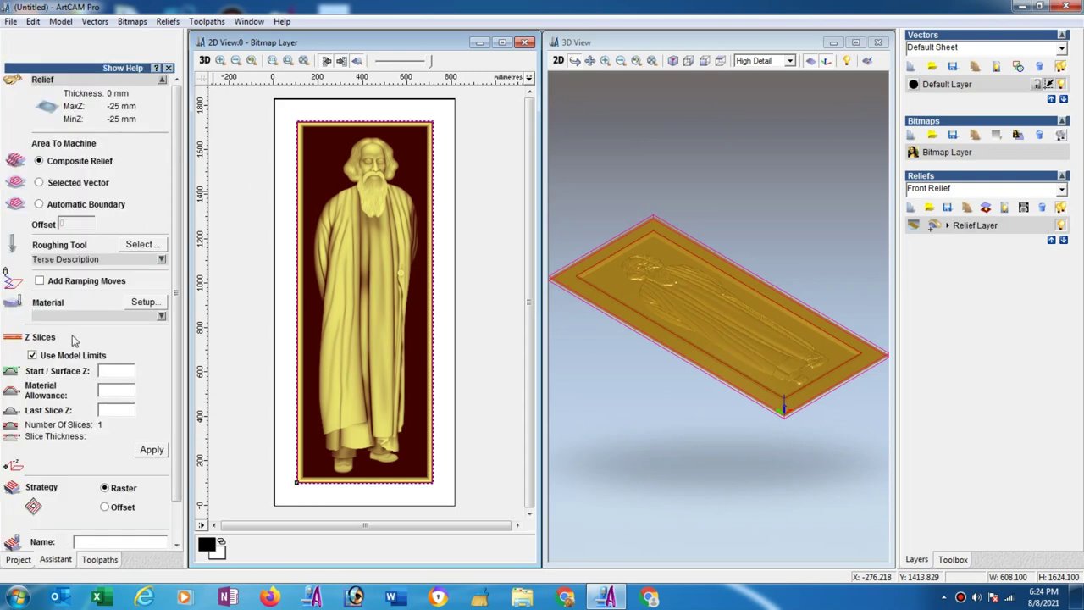
left_click(39, 183)
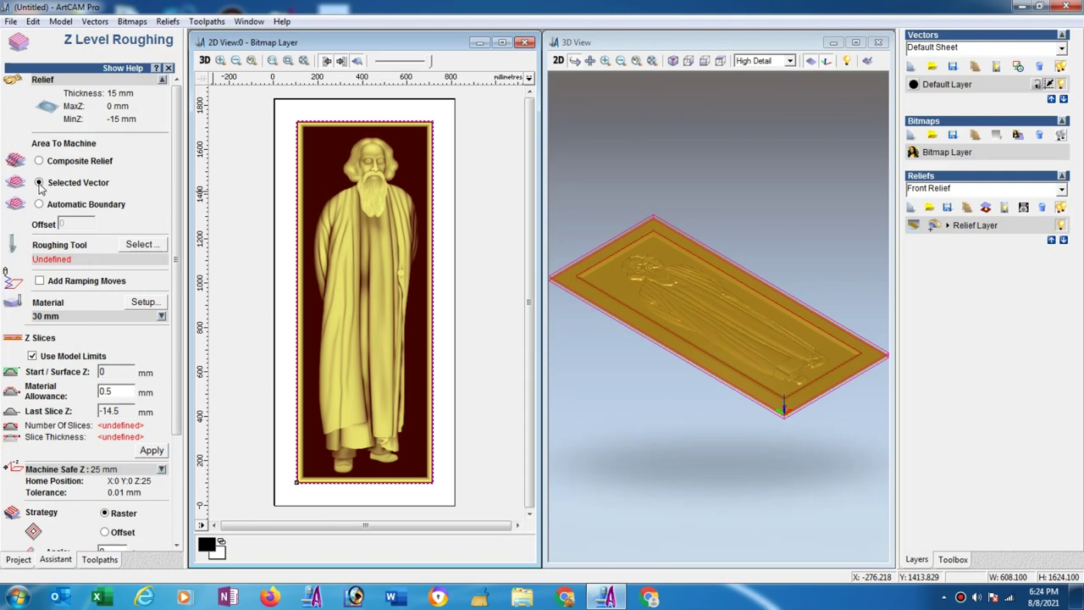
left_click(140, 246)
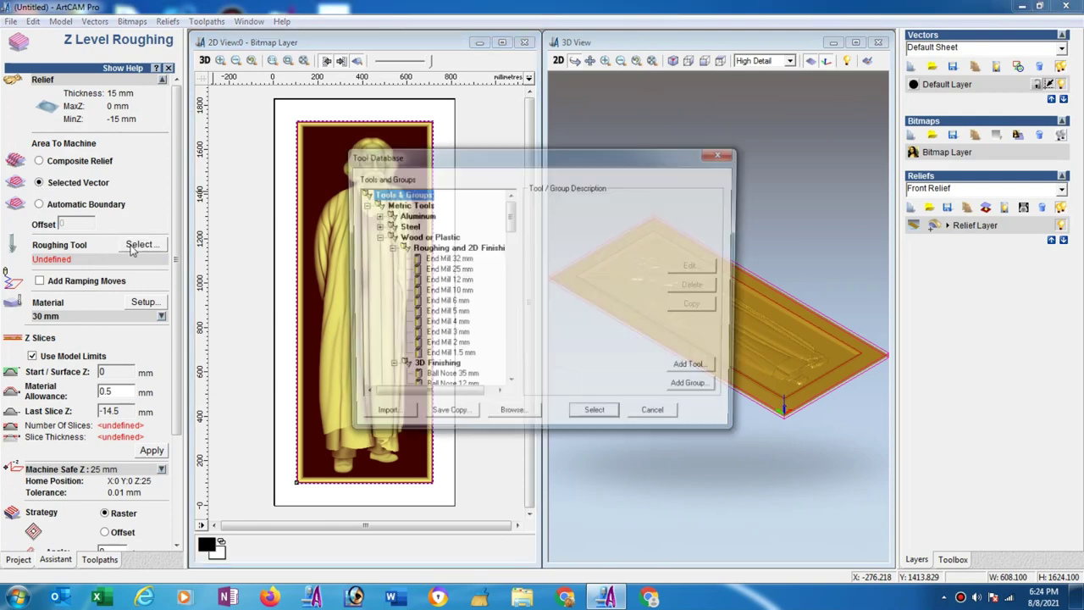
left_click(457, 305)
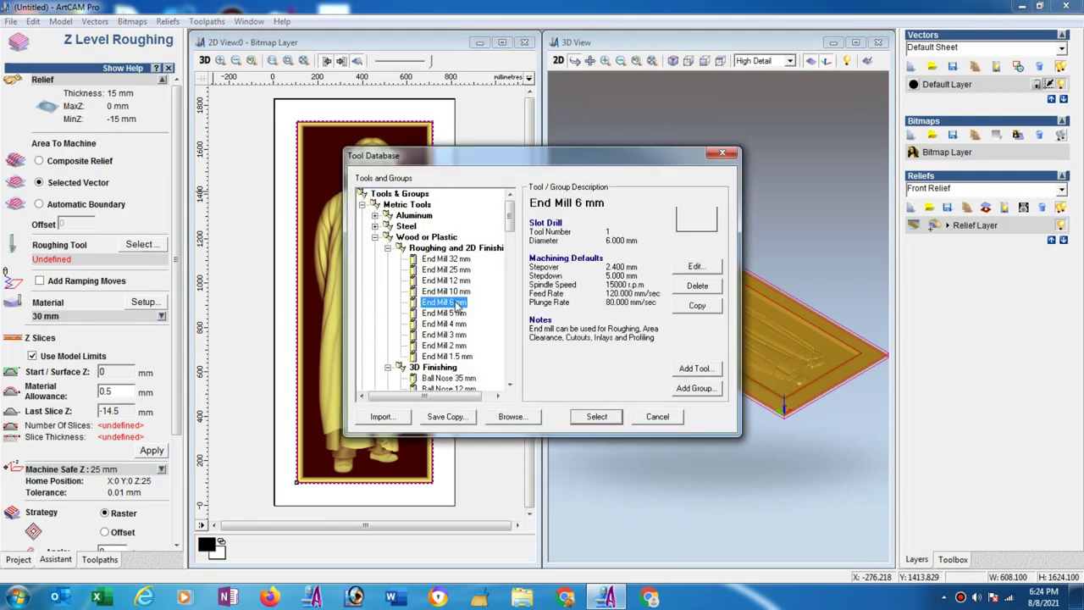
left_click(694, 267)
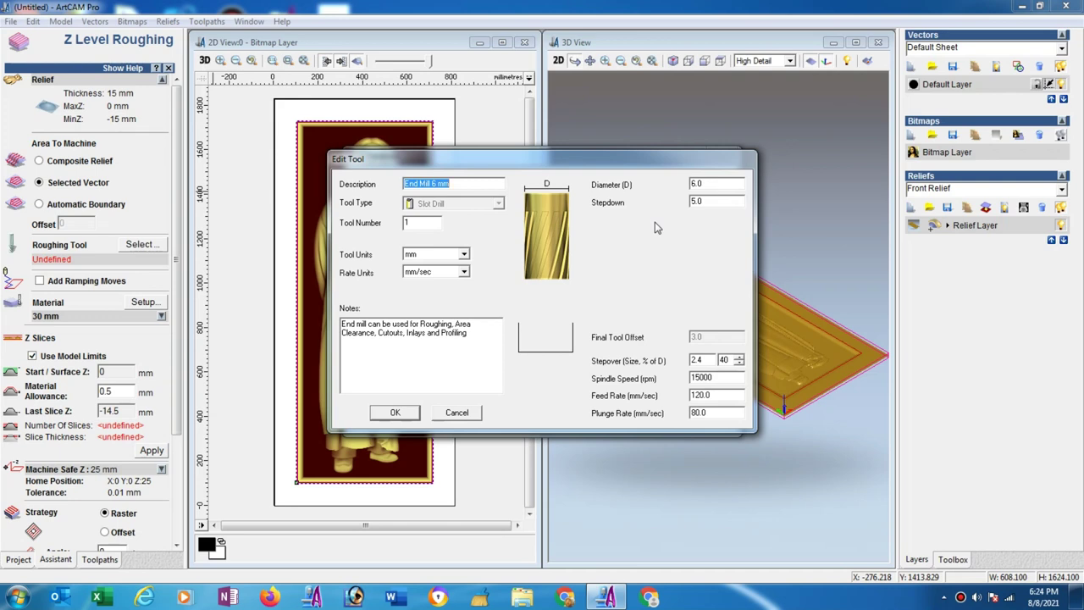
left_click(395, 412)
left_click(596, 416)
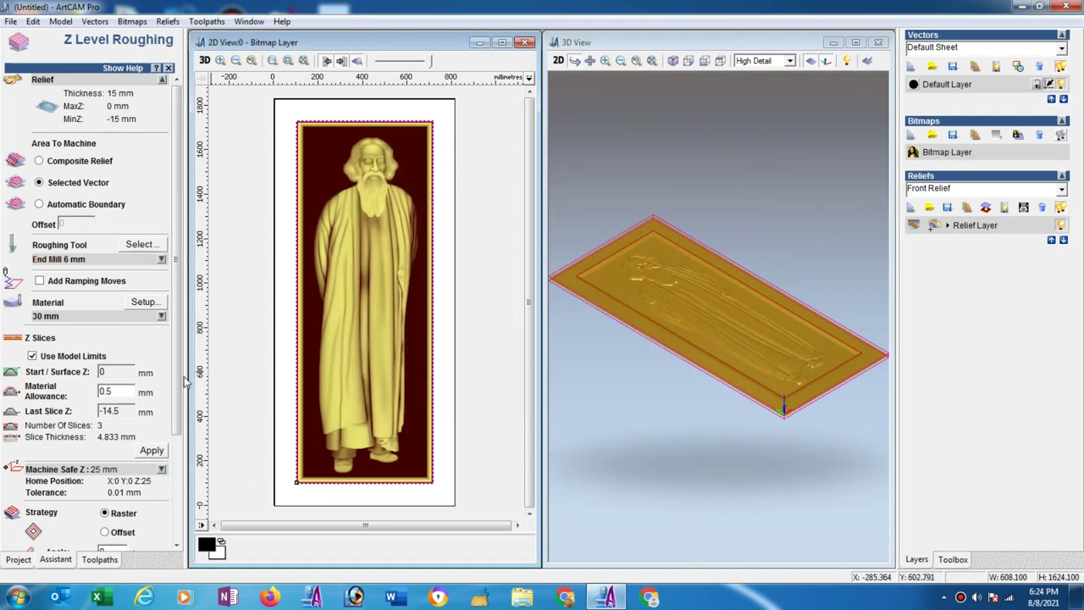
- Calculate the 3-slice Z Roughing toolpath, then start a Machine Relief toolpath
left_click_drag(179, 386, 179, 516)
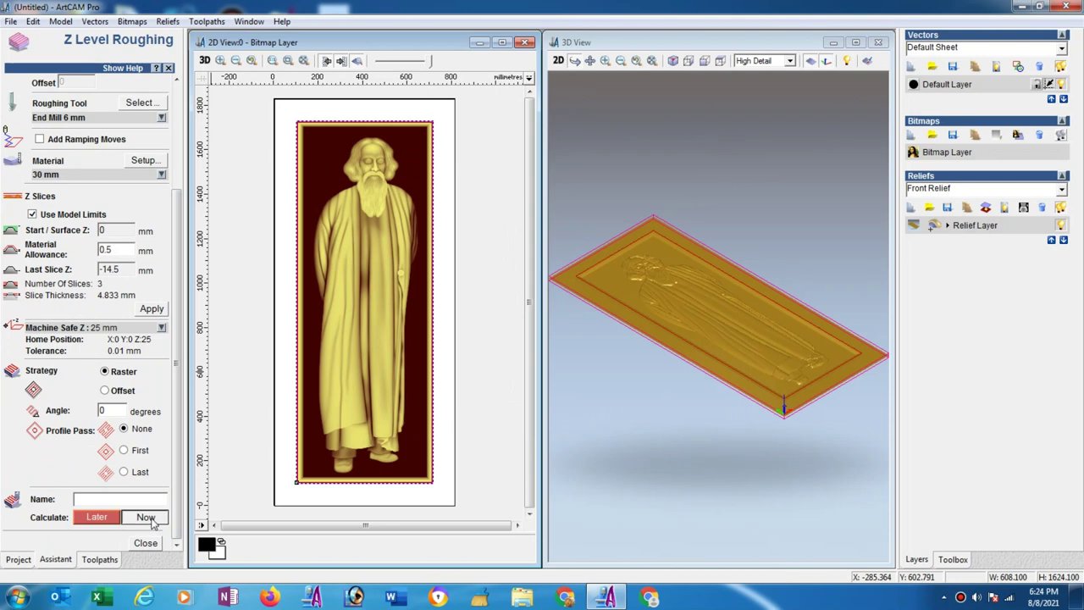
left_click(152, 520)
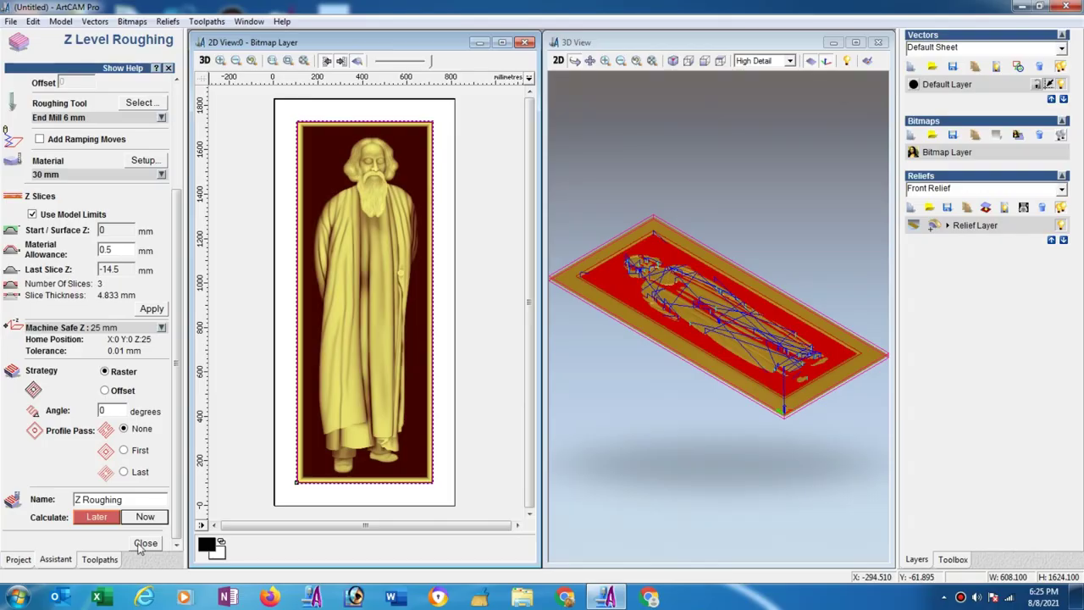
left_click(144, 543)
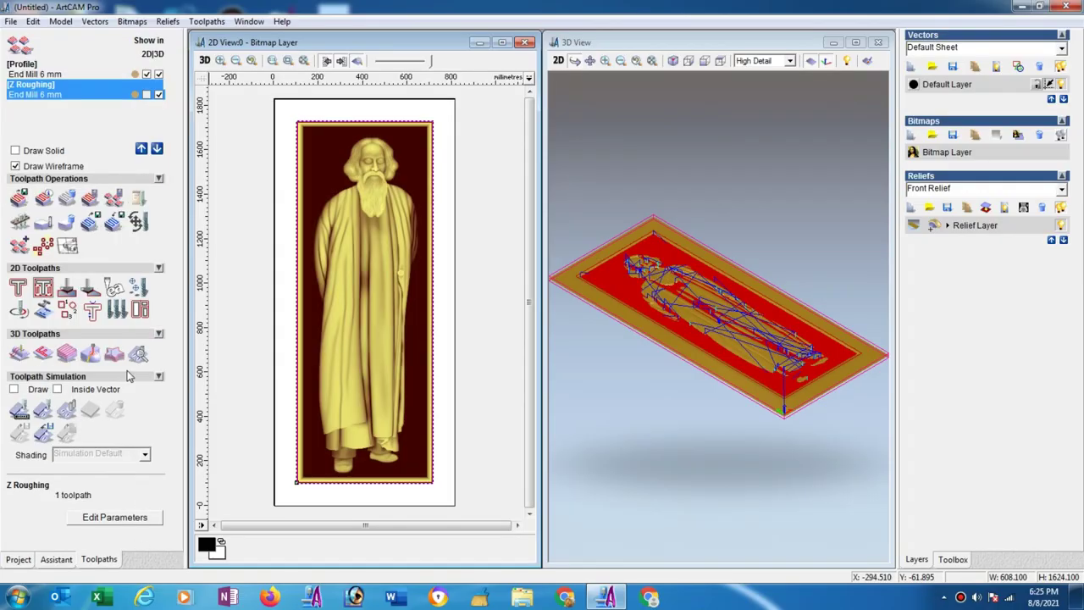
left_click(19, 356)
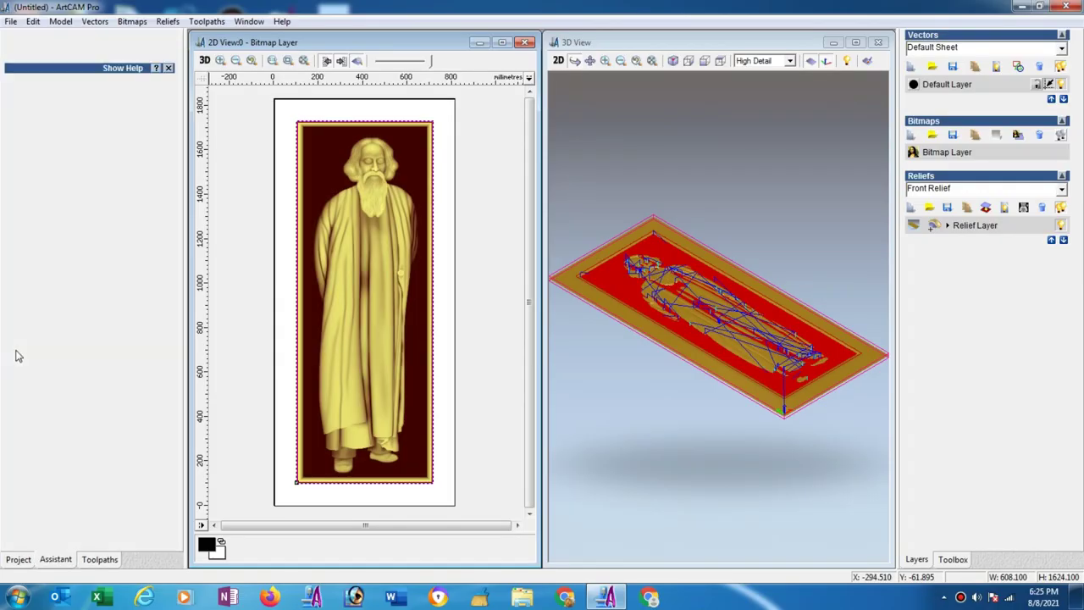
- Limit Machine Relief to the selected vector and pick the Ball Nose 3 mm tool
left_click(39, 119)
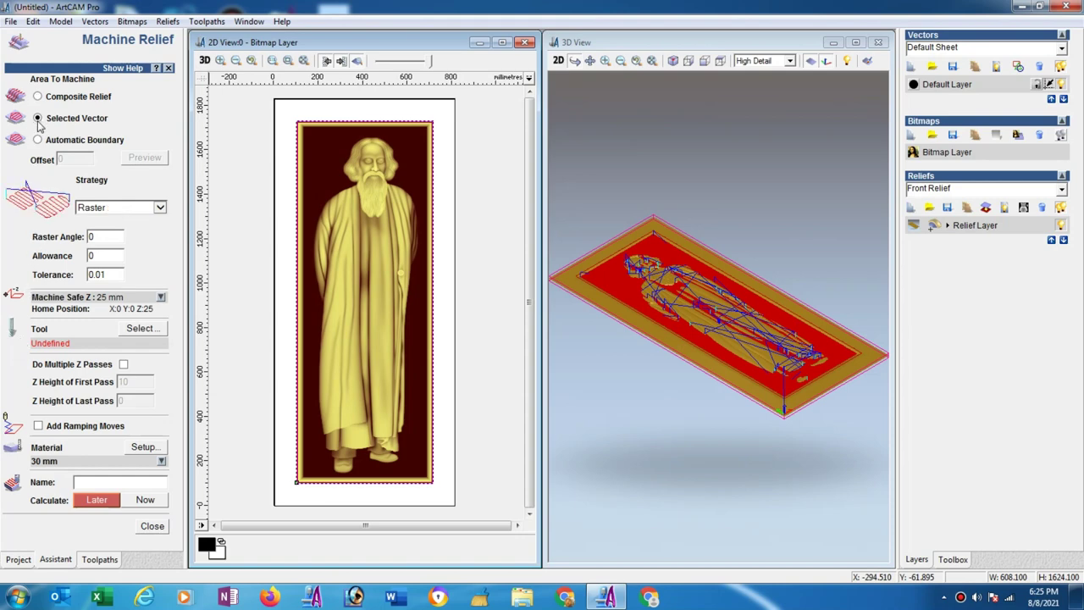
left_click(139, 330)
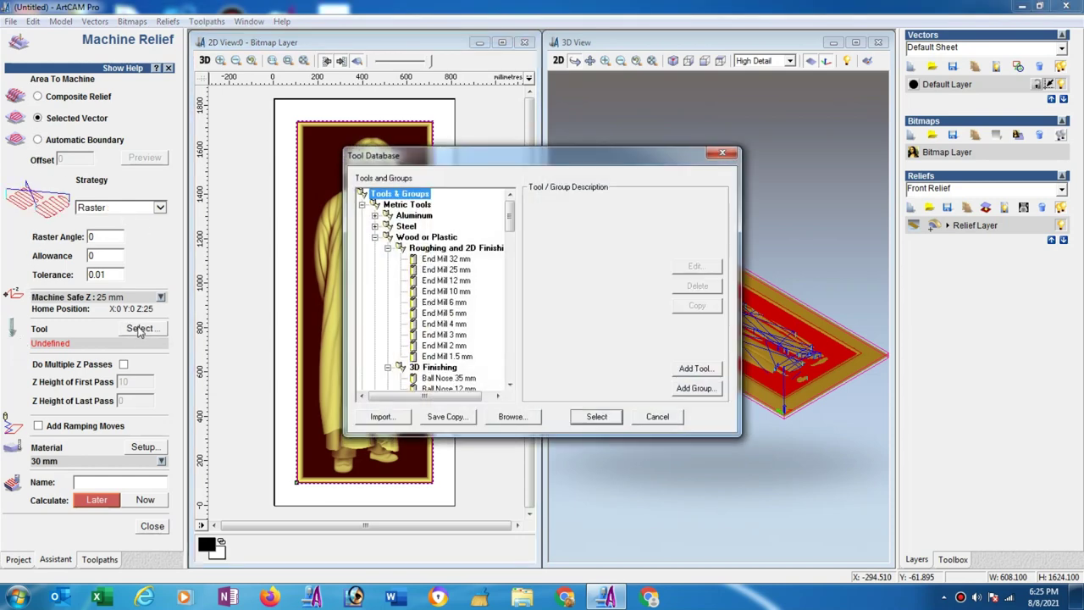
left_click(510, 386)
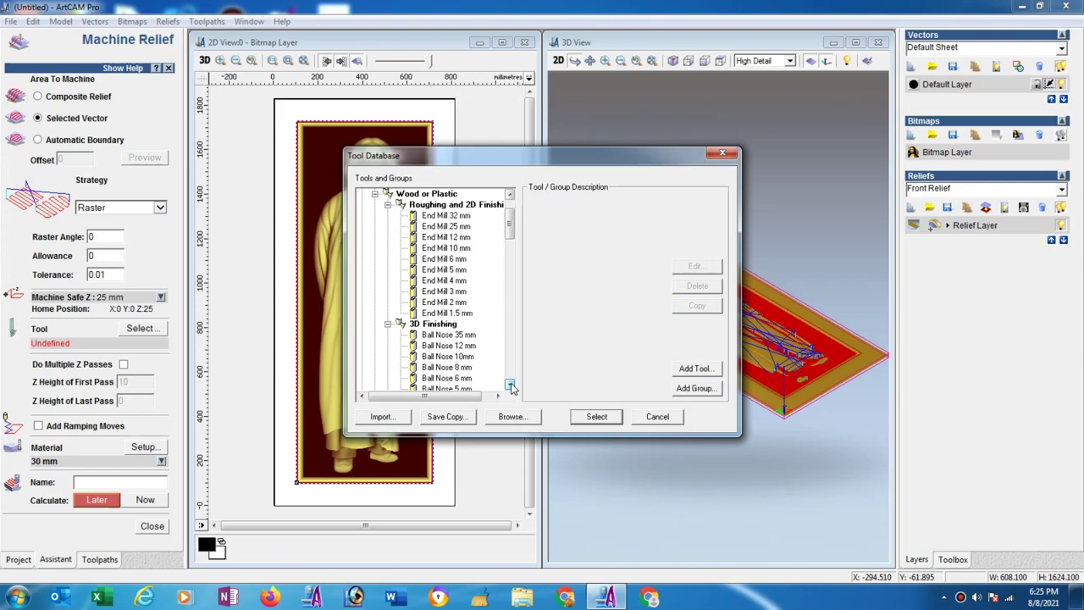
left_click(449, 377)
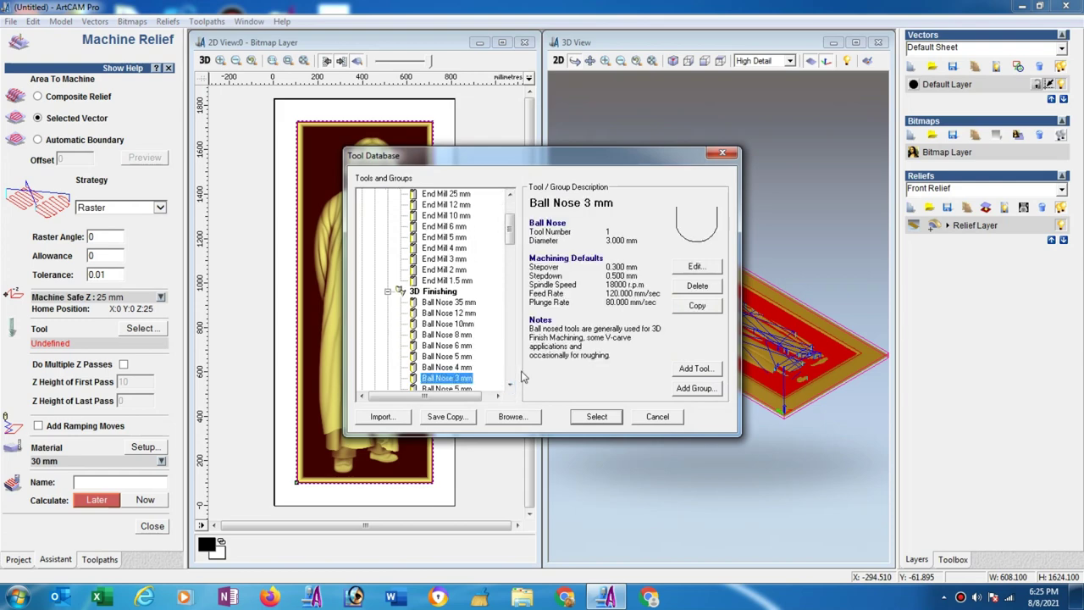
left_click(699, 268)
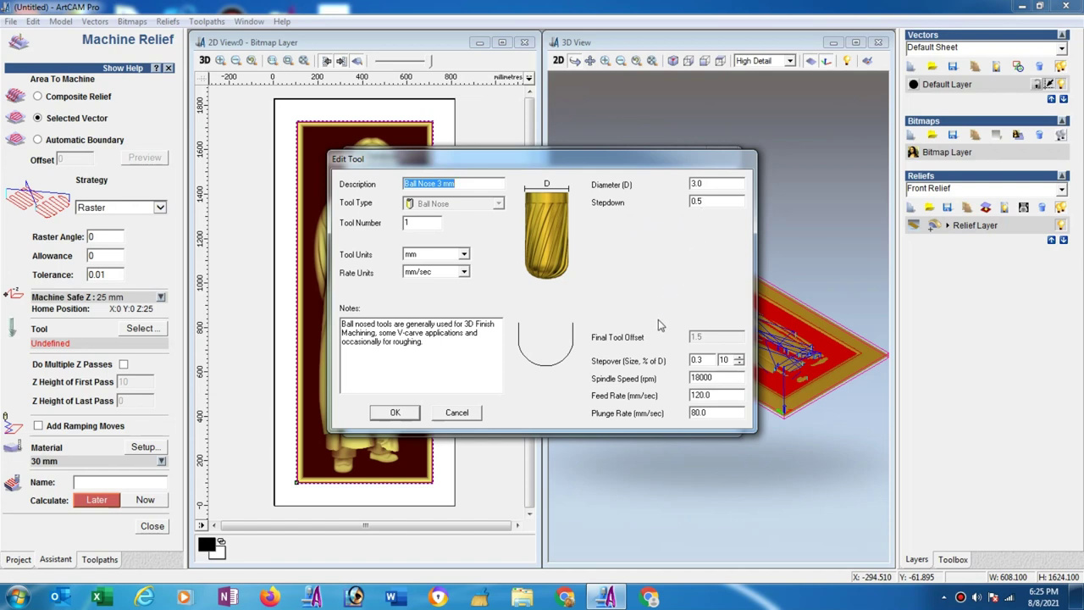
- Set the Ball Nose 3 mm spindle speed to 16000 rpm and calculate the toolpath
left_click_drag(725, 378, 687, 378)
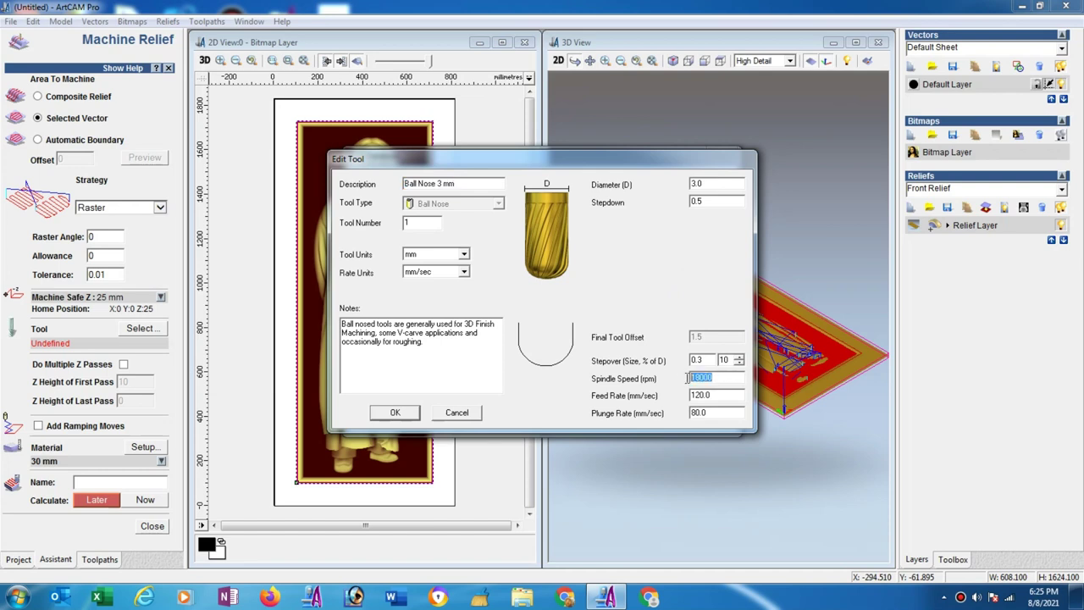
type("1")
left_click(395, 412)
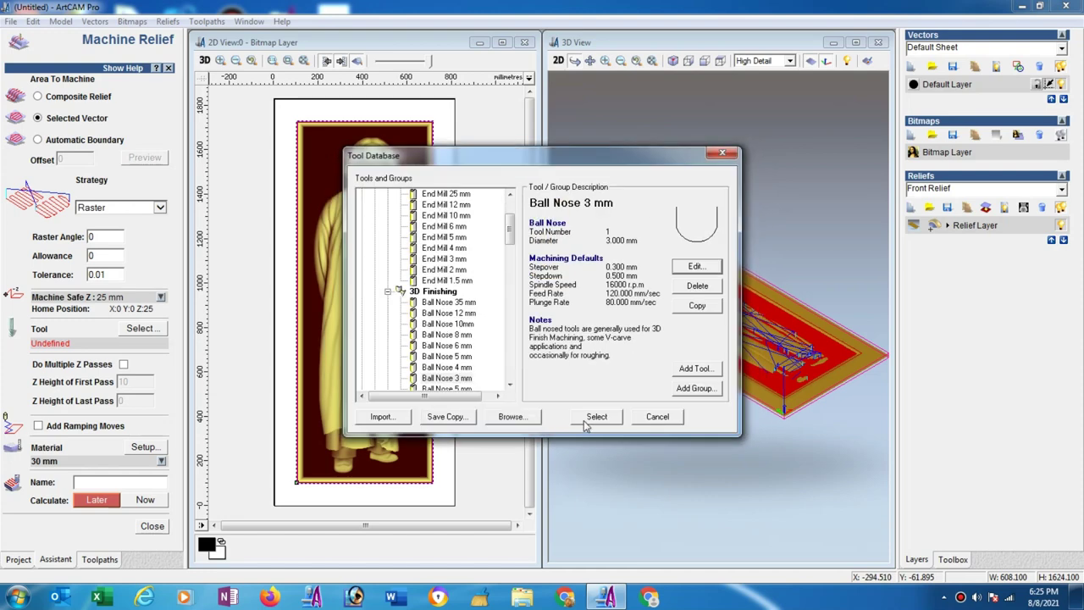
left_click(591, 416)
left_click(146, 500)
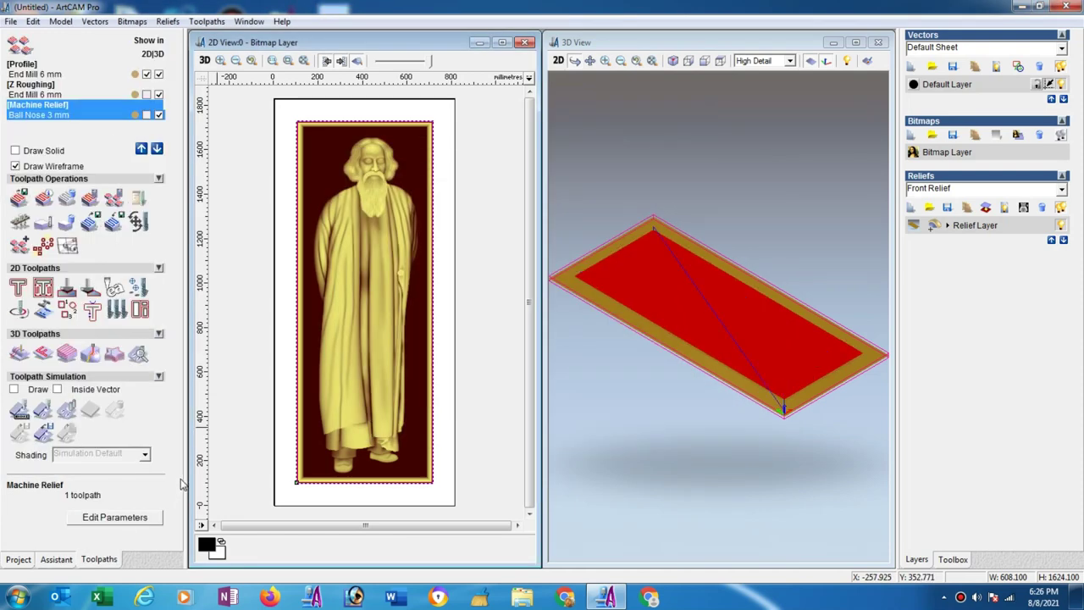
- Start a second Machine Relief within the selected vector using the Ball Nose 1.5 mm tool
left_click(18, 354)
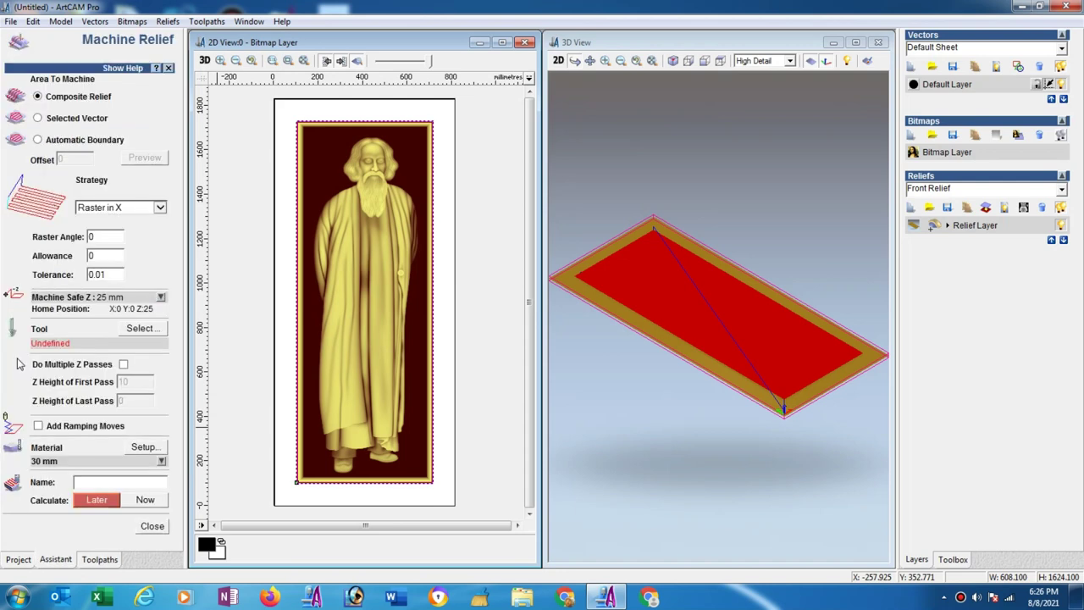
left_click(37, 119)
left_click(142, 330)
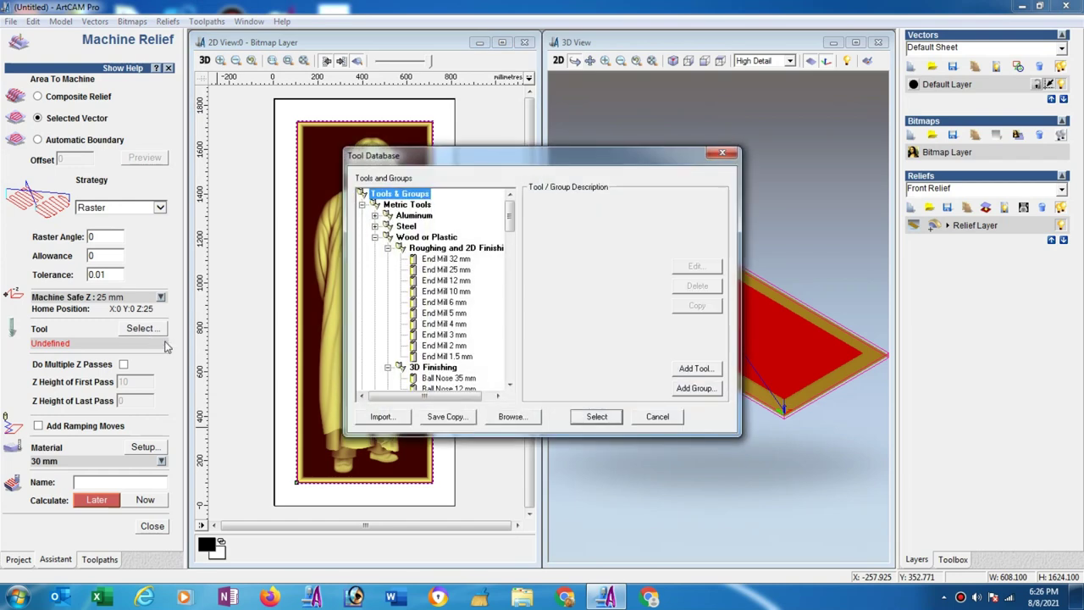
left_click(511, 385)
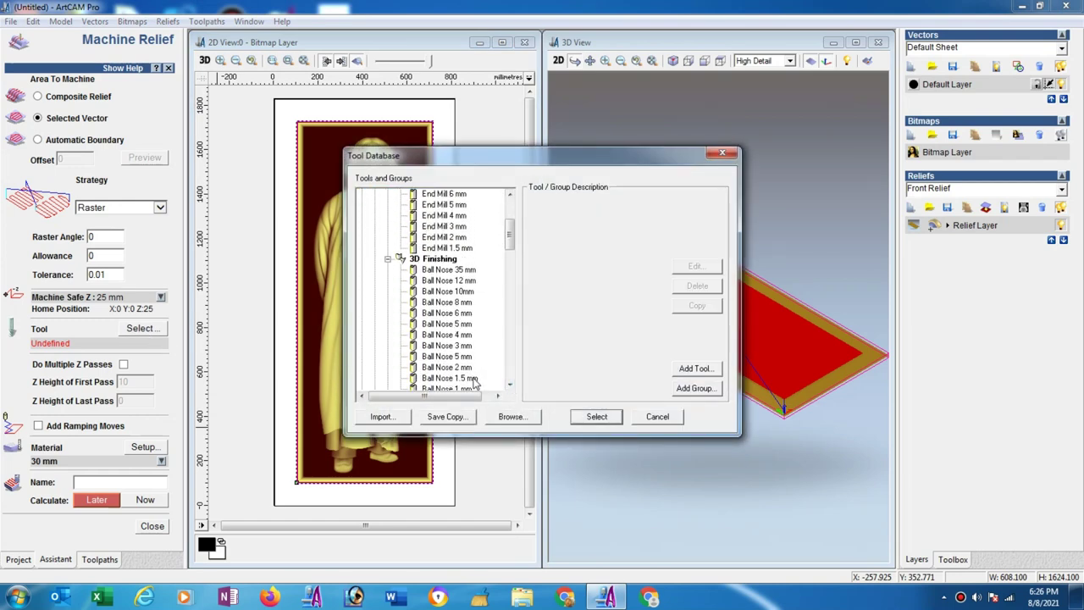
left_click(449, 378)
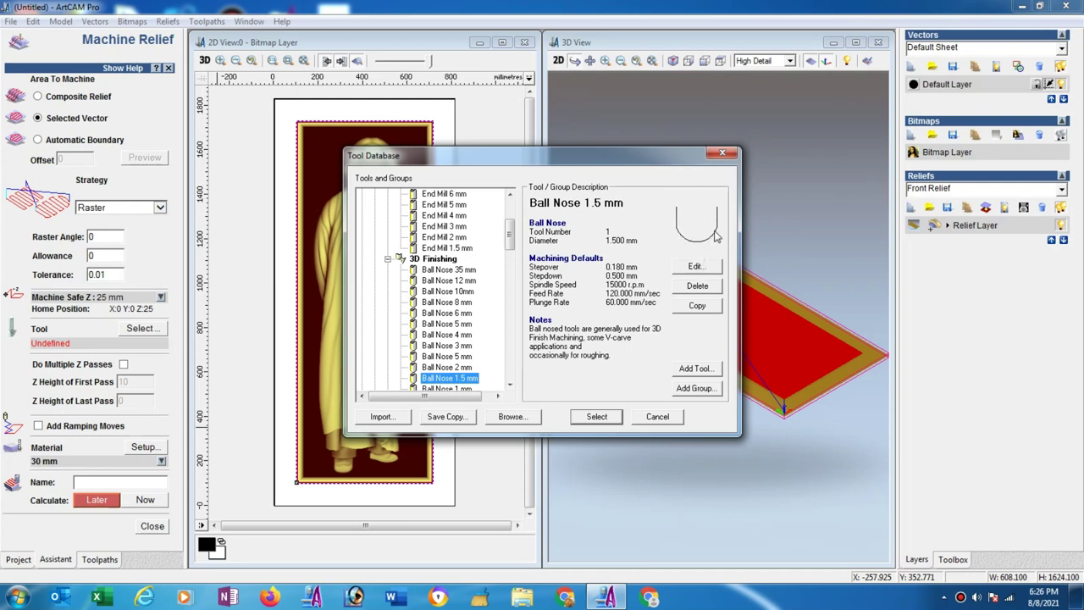
left_click(697, 267)
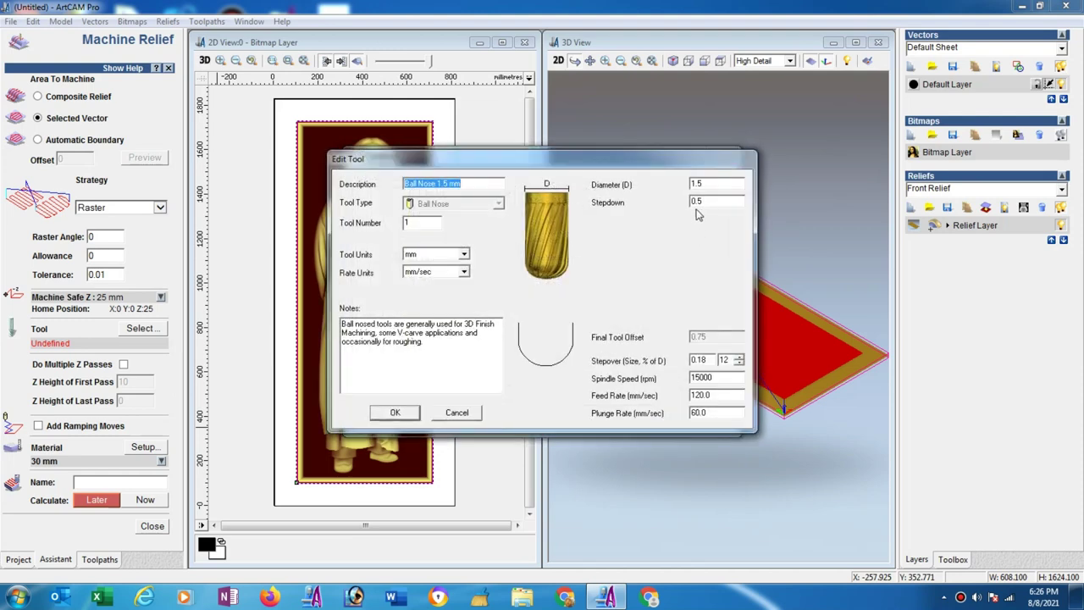
- Set the 1.5 mm ball-nose spindle speed to 16000 rpm and stepover to 10%
double_click(721, 378)
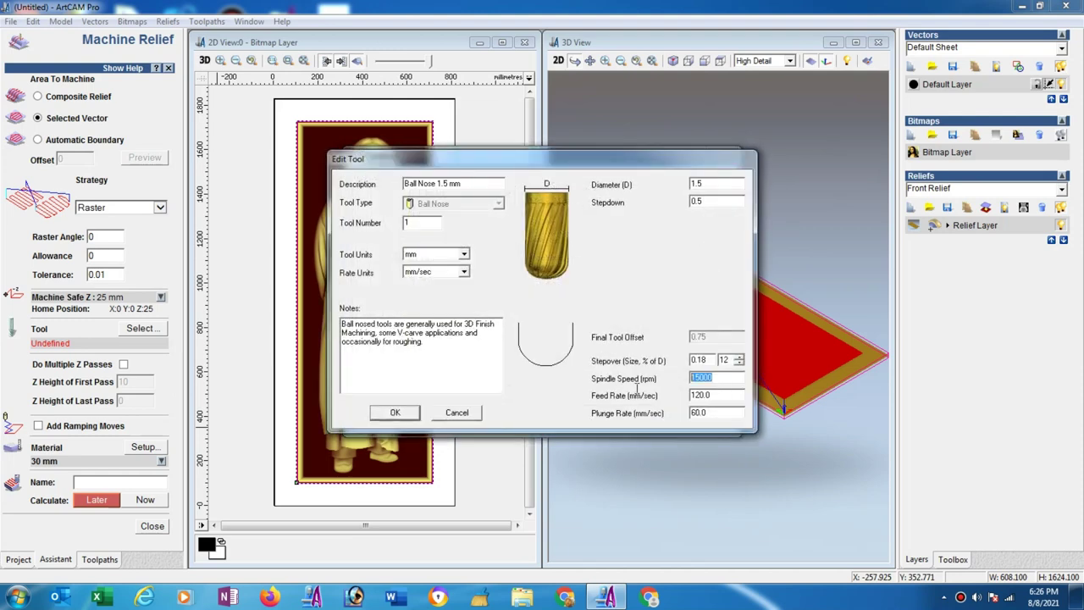
type("16")
double_click(719, 359)
type("10")
left_click(391, 412)
- Finish Machine Relief 1, then simulate the Profile toolpath on a 30 mm-deep stock block
left_click(155, 527)
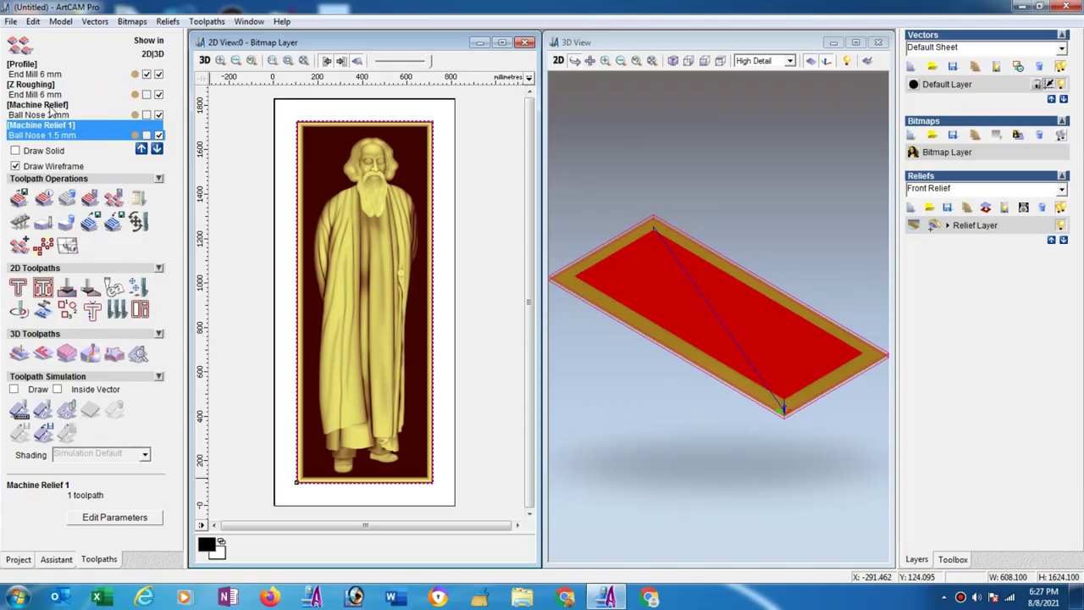
left_click(72, 74)
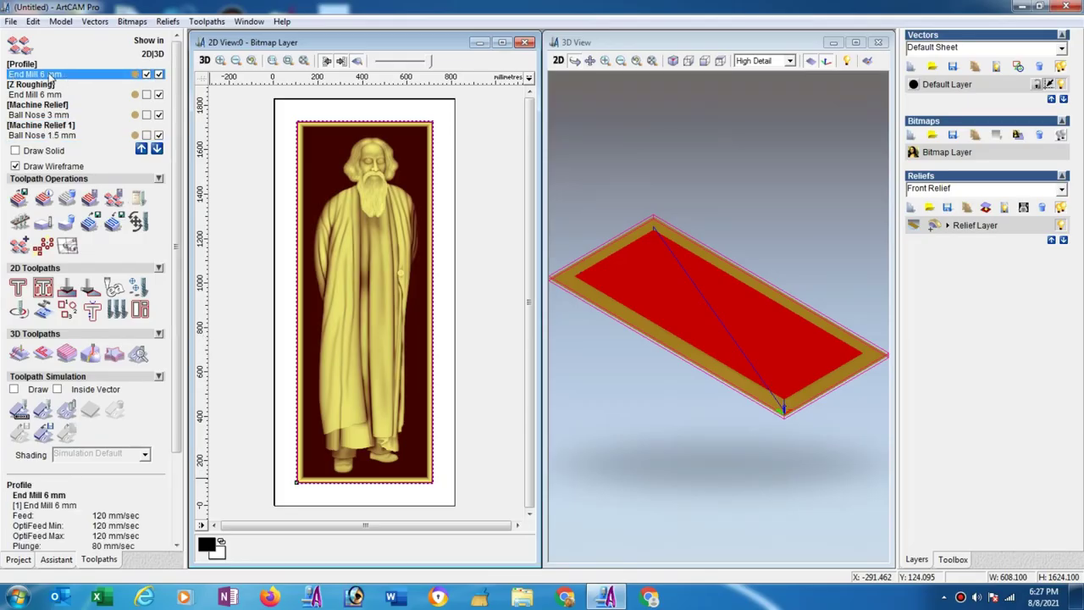
left_click(719, 61)
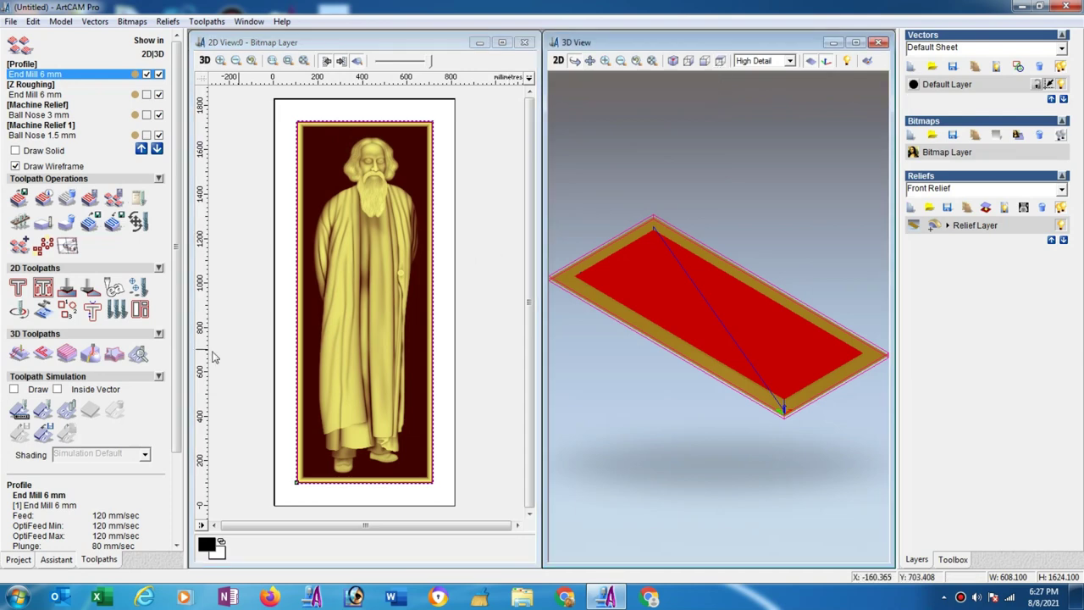
left_click(42, 410)
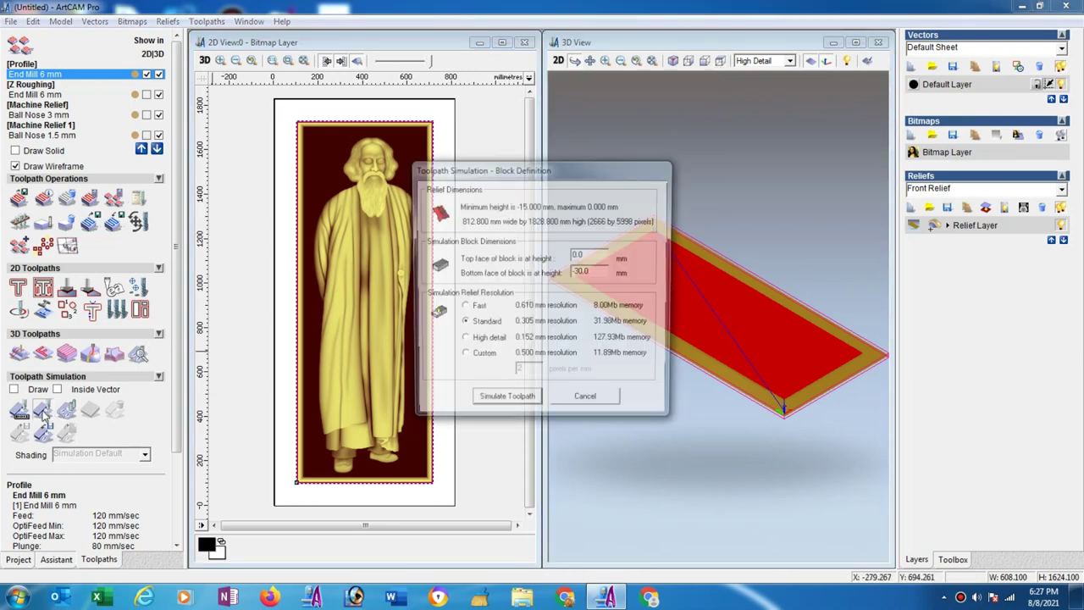
left_click(500, 403)
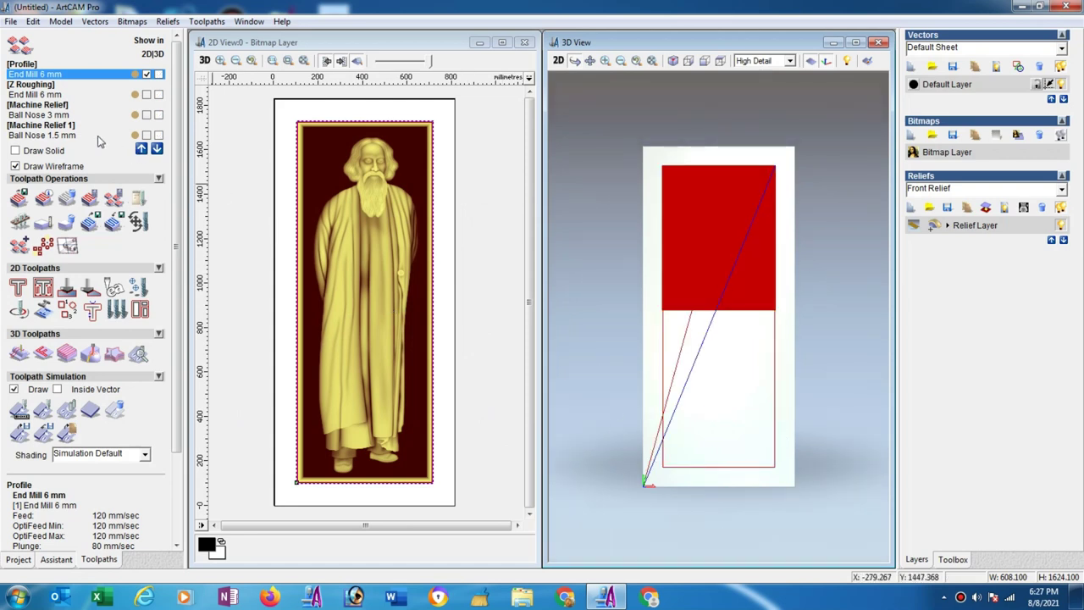
mouse_move(615, 347)
left_mouse_down()
mouse_move(744, 265)
mouse_move(720, 259)
left_mouse_up()
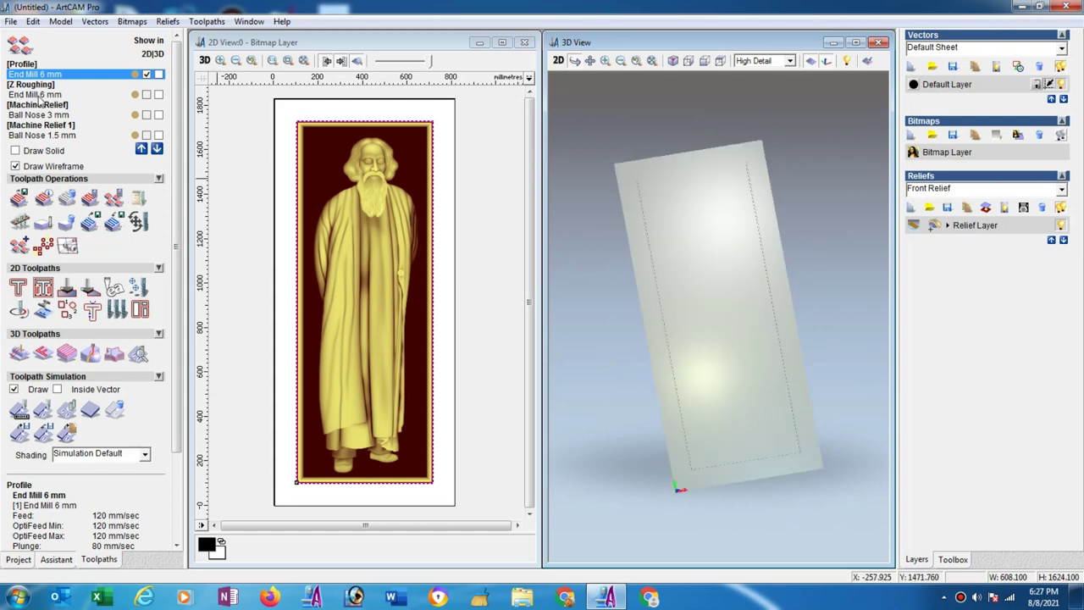
- Simulate the Z Roughing toolpath, then the Ball Nose 3 mm Machine Relief toolpath
left_click(38, 95)
left_click(42, 409)
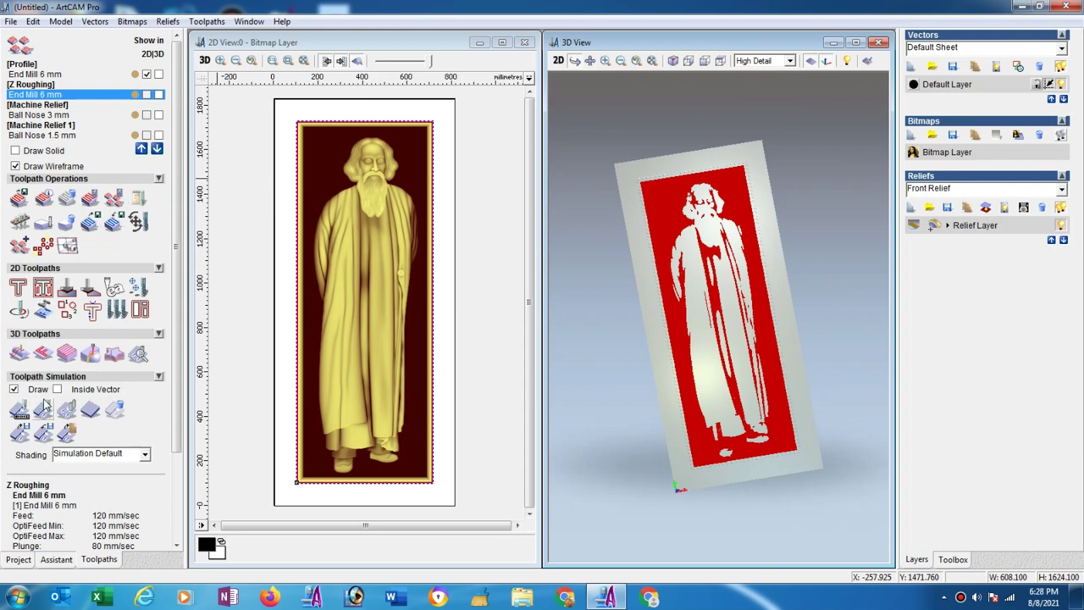
left_click(31, 116)
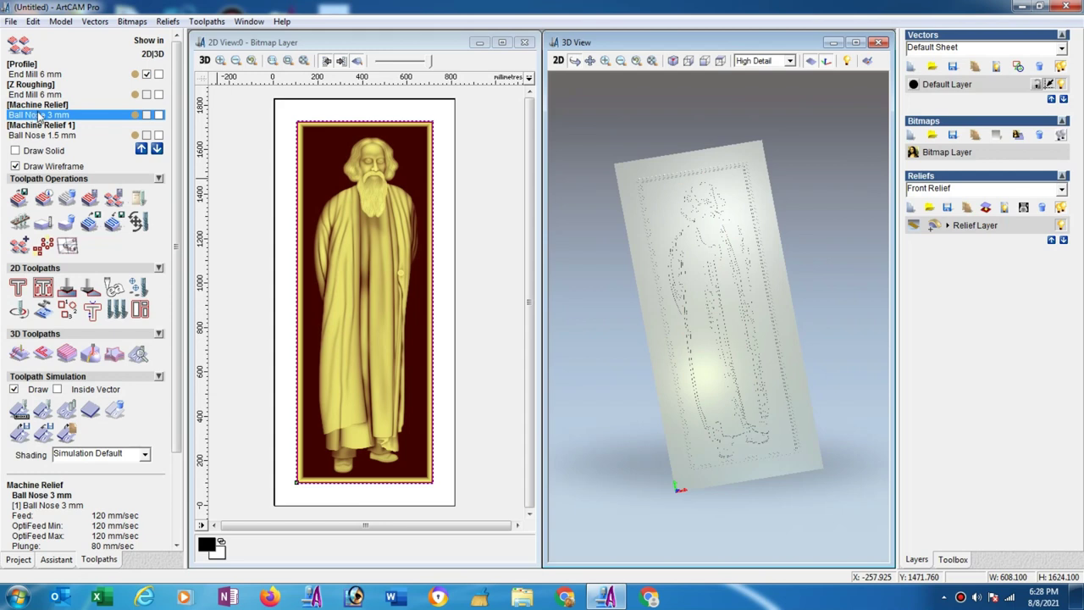
left_click(42, 410)
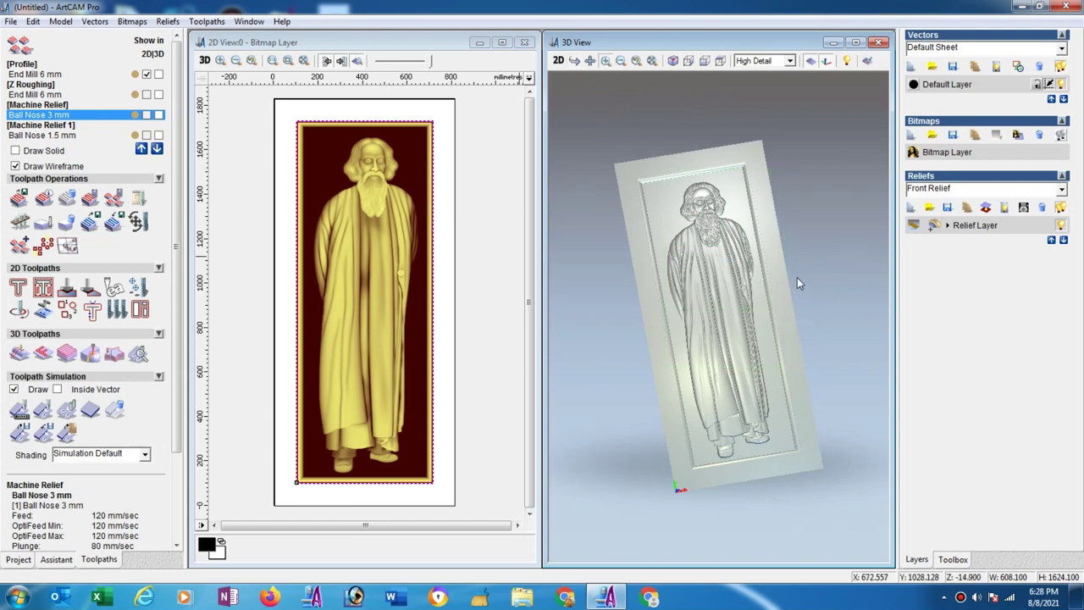
- Zoom in and square up a frontal view of the carved face and beard, then select the Ball Nose 1.5 mm toolpath
scroll(785, 245, "up", 2)
scroll(782, 243, "up", 3)
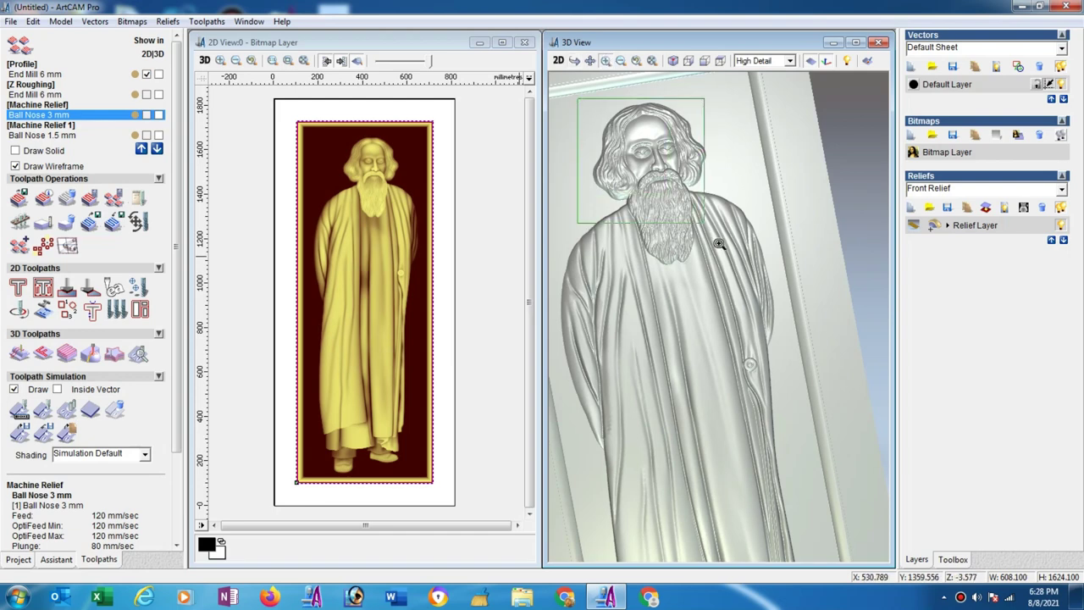
left_click(574, 63)
scroll(819, 380, "up", 1)
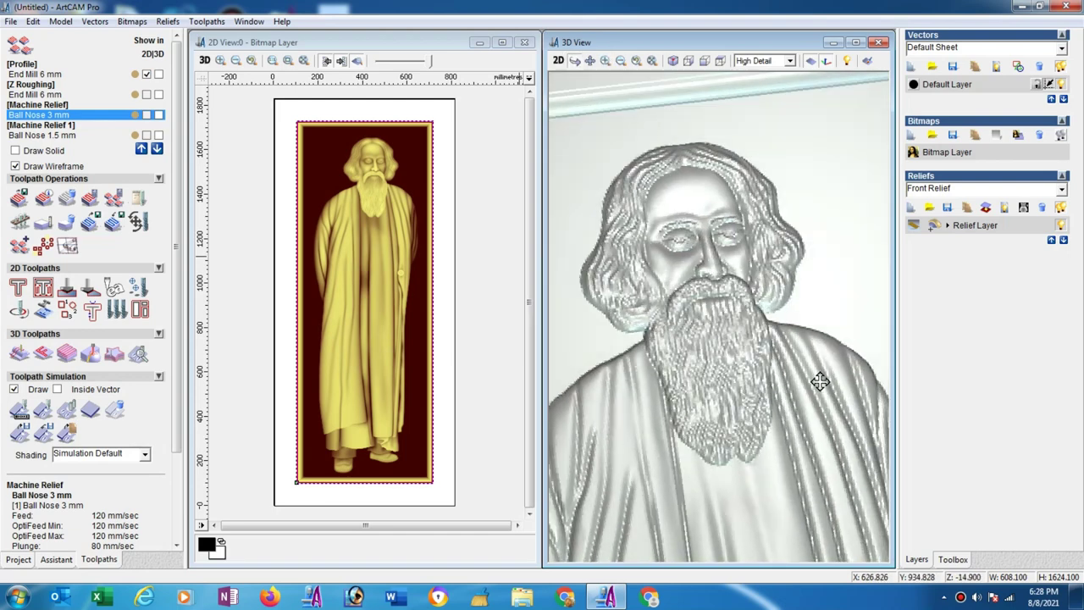
scroll(812, 396, "up", 1)
left_click_drag(812, 397, 822, 381)
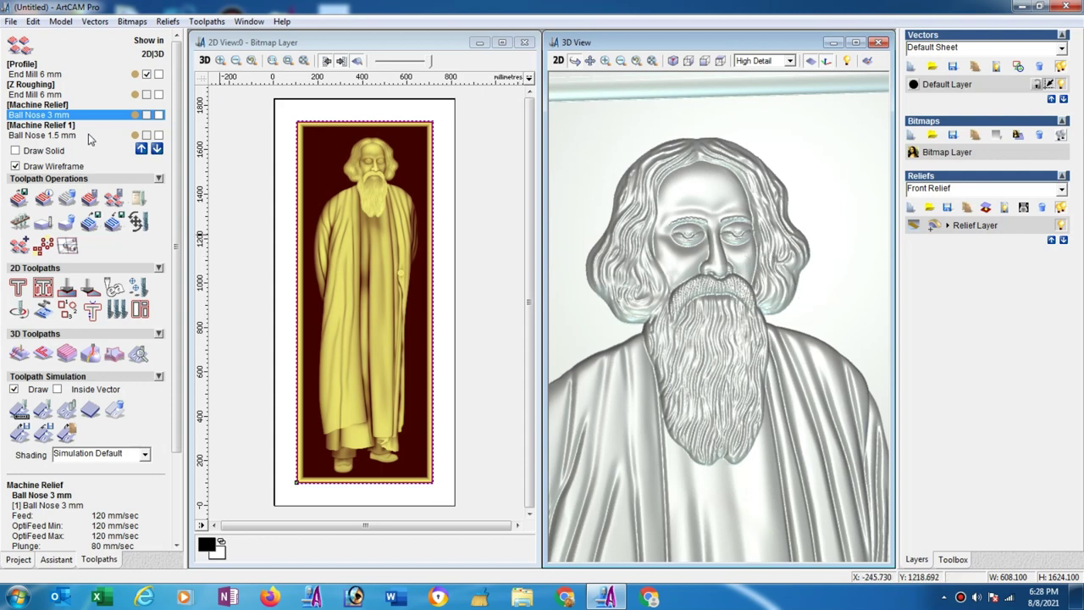
left_click(52, 136)
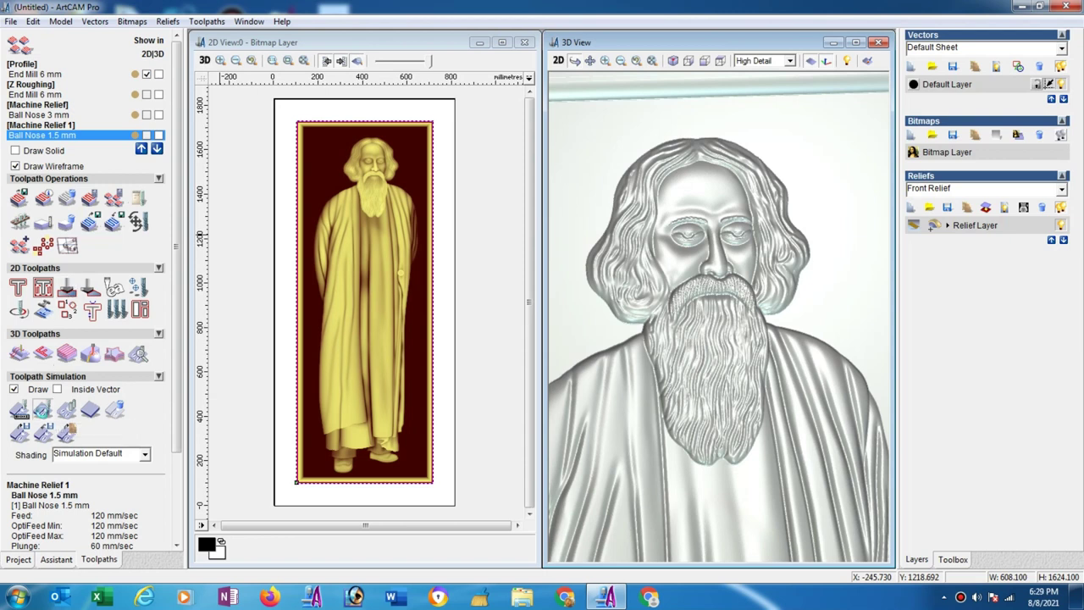
- Simulate the Ball Nose 1.5 mm Machine Relief 1 finishing toolpath and zoom into the result
left_click(139, 319)
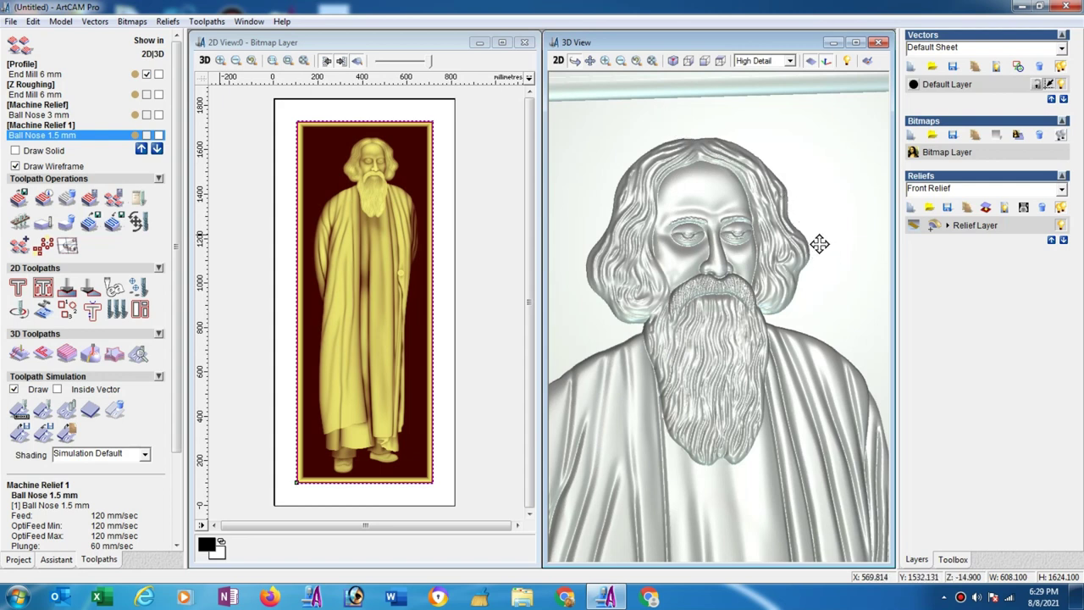
left_click(590, 60)
scroll(782, 160, "up", 2)
scroll(757, 401, "up", 2)
scroll(750, 346, "up", 2)
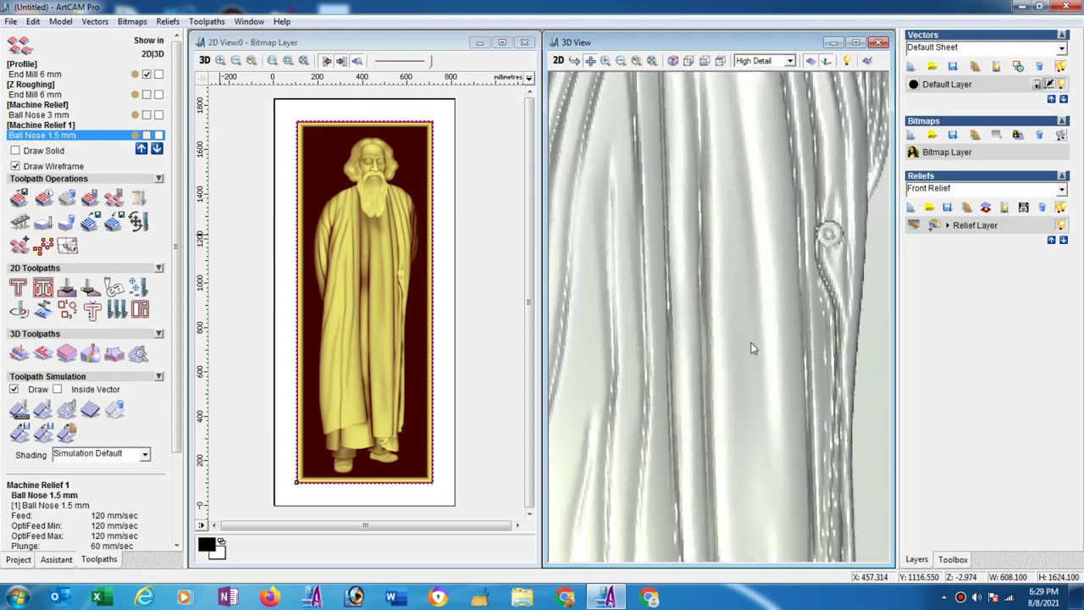
scroll(836, 159, "up", 2)
- Inspect a close-up of the finely carved face, then close ArtCAM Pro
scroll(762, 182, "down", 3)
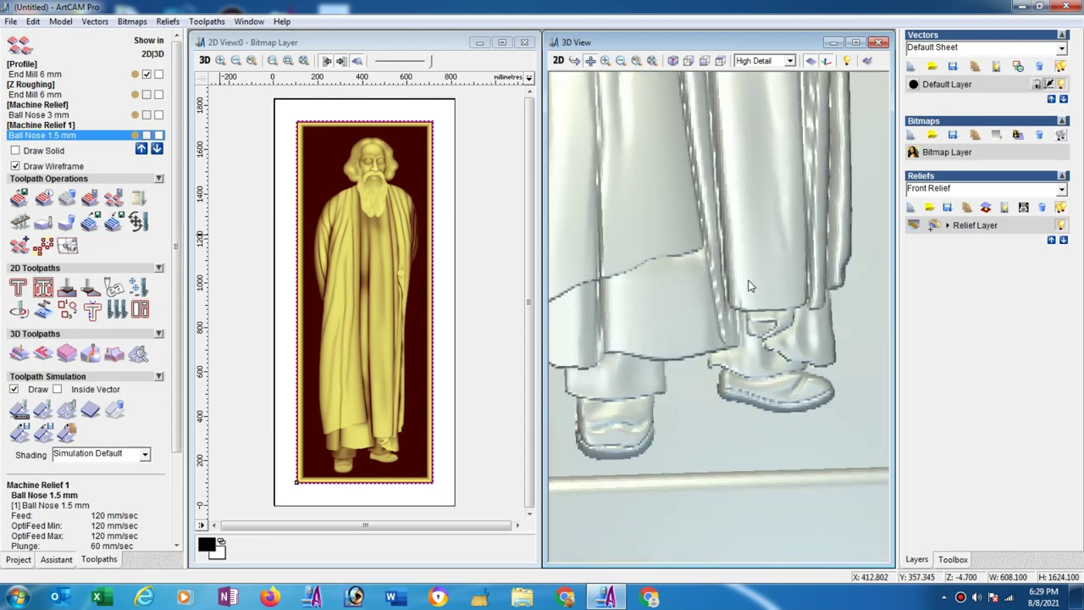
scroll(736, 220, "up", 2)
mouse_move(731, 201)
left_mouse_down()
mouse_move(757, 482)
mouse_move(769, 194)
mouse_move(686, 245)
mouse_move(649, 148)
mouse_move(823, 241)
mouse_move(757, 278)
mouse_move(783, 217)
left_mouse_up()
left_click(604, 60)
left_click(590, 61)
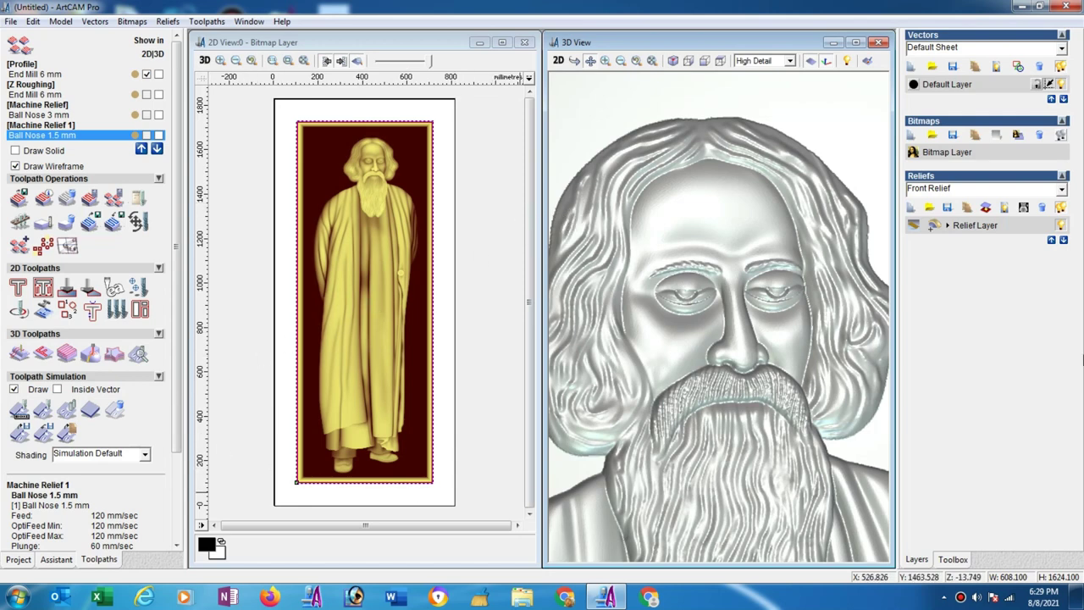
left_click(1067, 7)
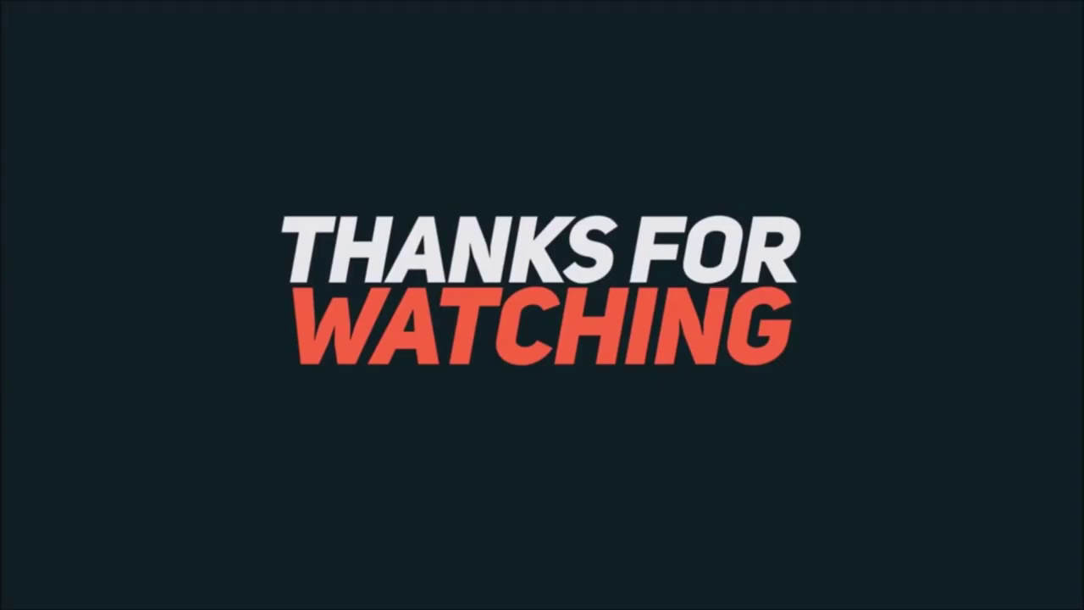